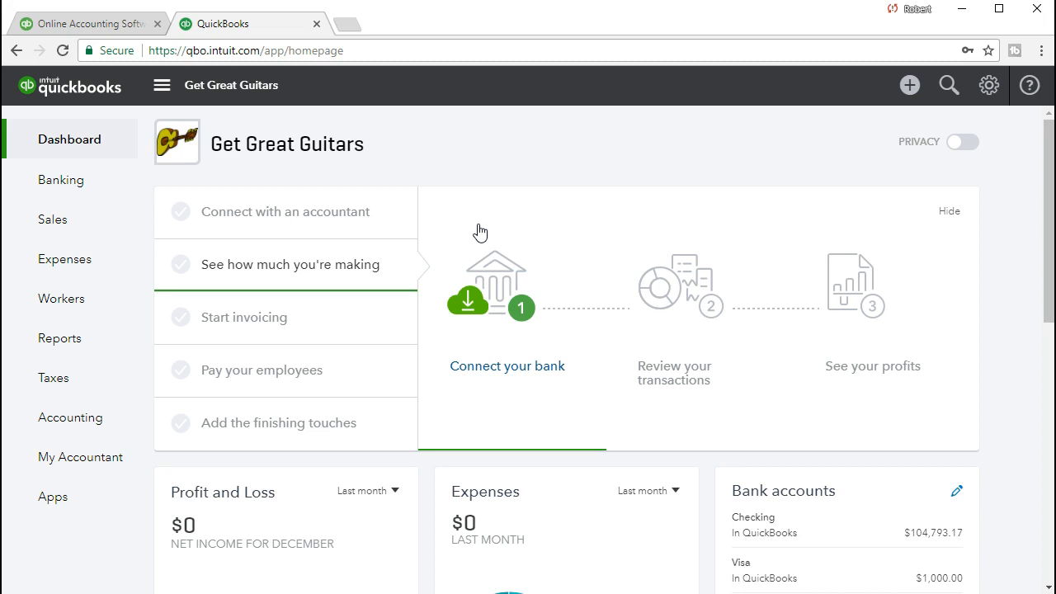
Step: Start a blank Receive Payment form from the Create (+) menu under Customers
{"action": "left_click", "coordinate": [909, 85]}
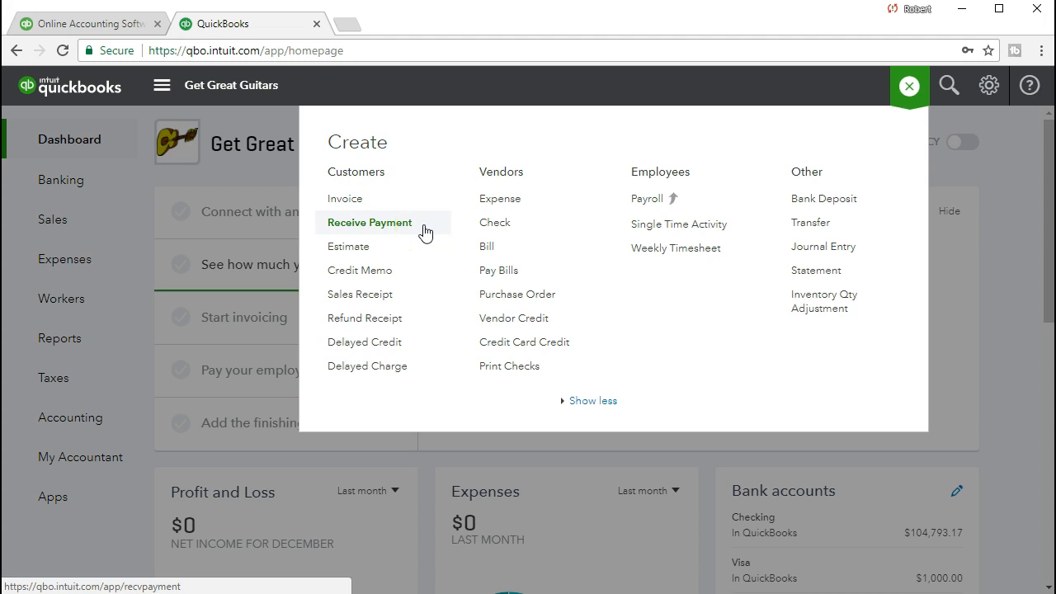
{"action": "left_click", "coordinate": [405, 200]}
{"action": "left_click", "coordinate": [434, 209]}
{"action": "left_click", "coordinate": [425, 231]}
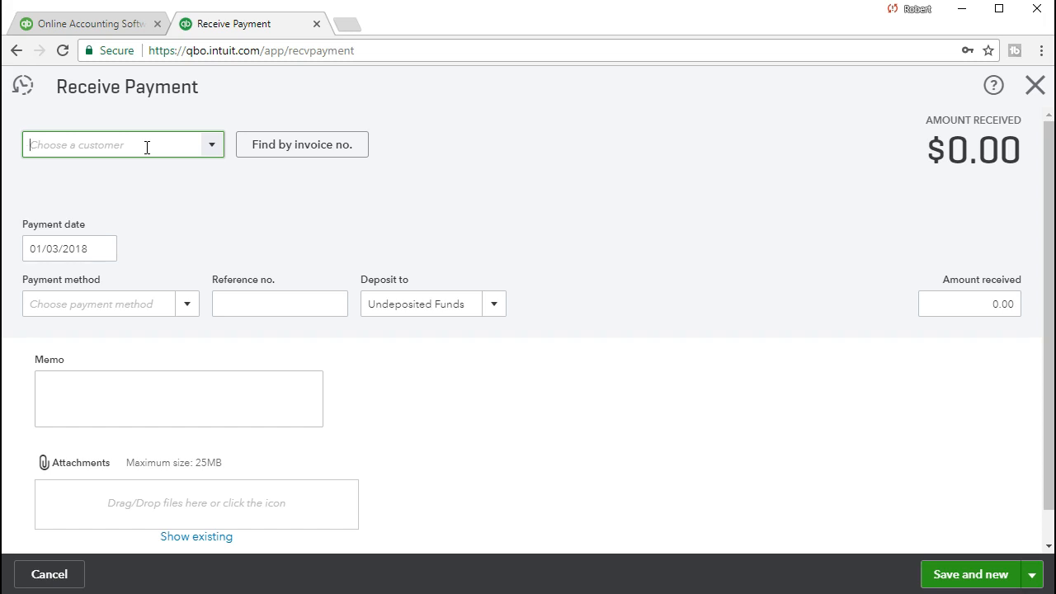
Step: Choose Anderson Guitars as the paying customer on the payment form
{"action": "left_click", "coordinate": [209, 149]}
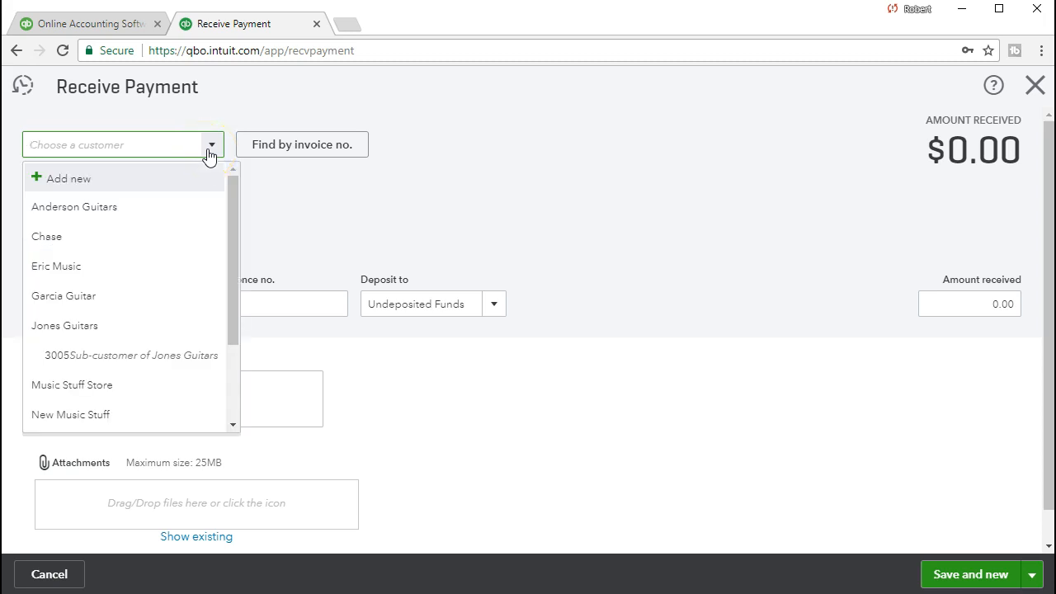
{"action": "type", "text": "Anderson Guitars"}
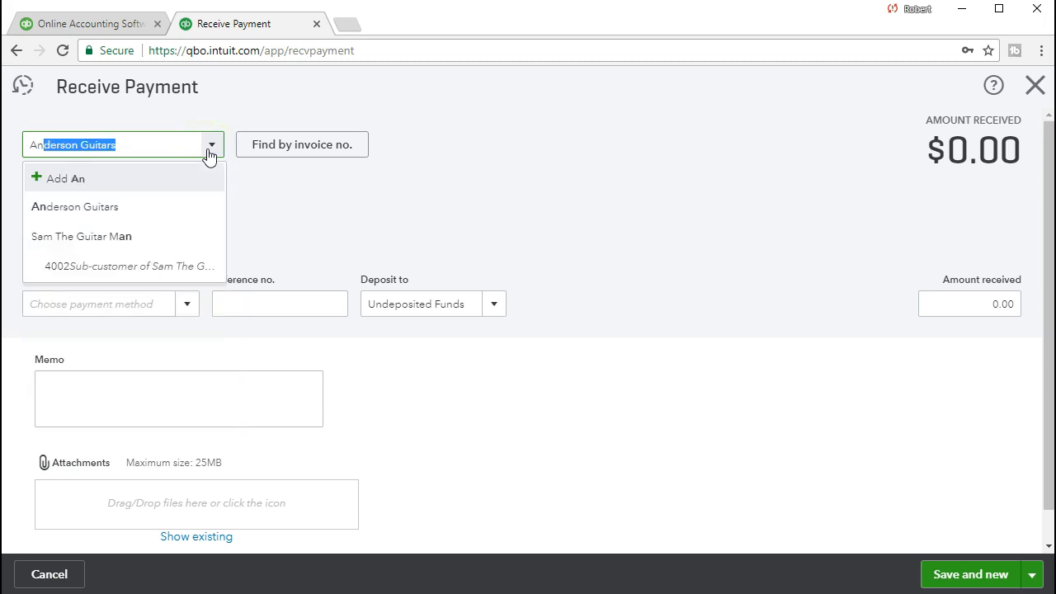
{"action": "left_click", "coordinate": [174, 212]}
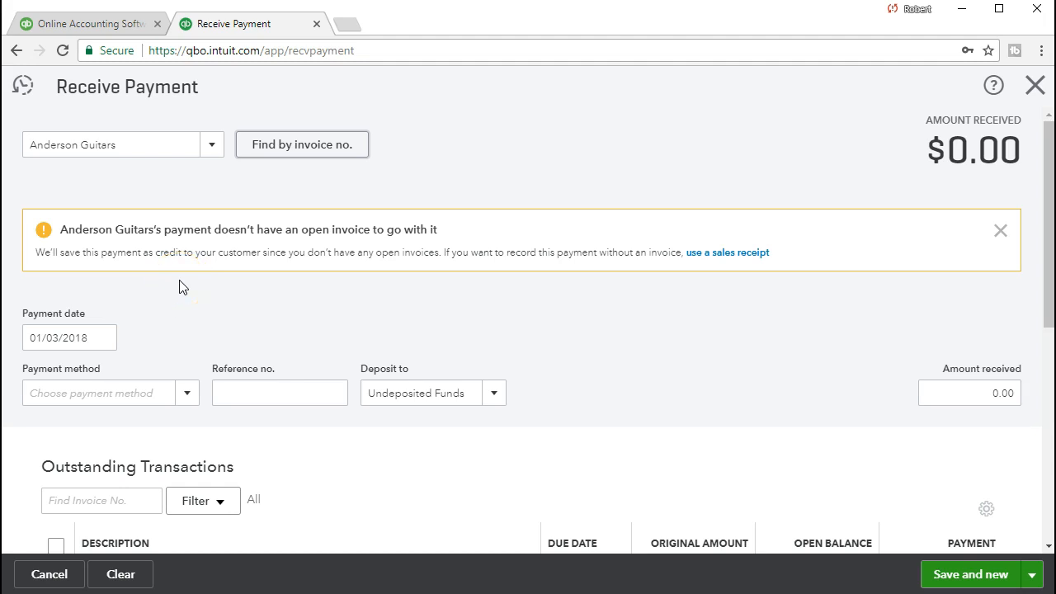
{"action": "scroll", "coordinate": [182, 286], "scroll_direction": "down", "scroll_amount": 2}
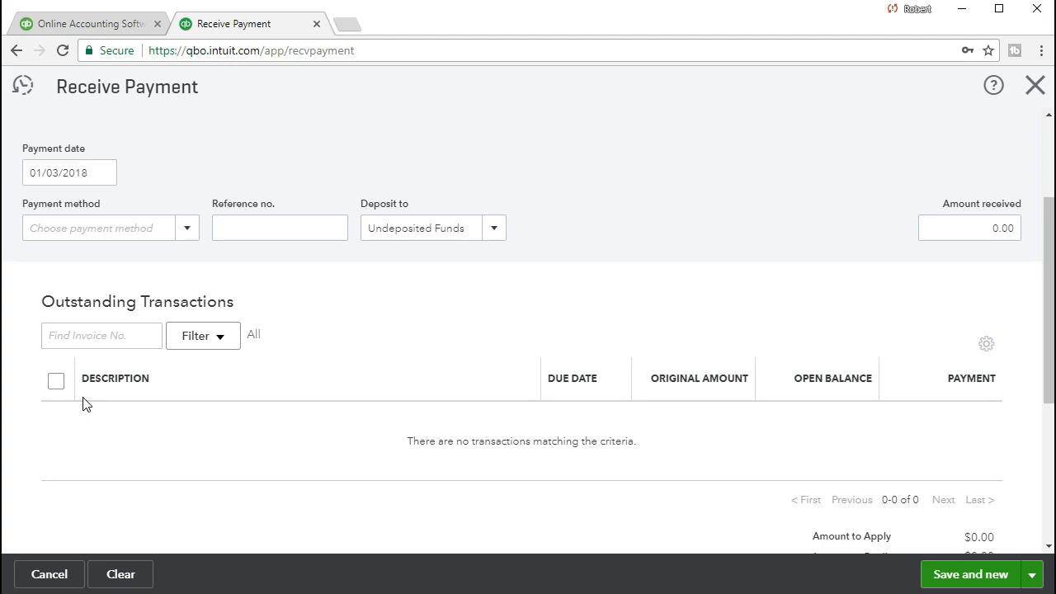
{"action": "scroll", "coordinate": [82, 403], "scroll_direction": "up", "scroll_amount": 2}
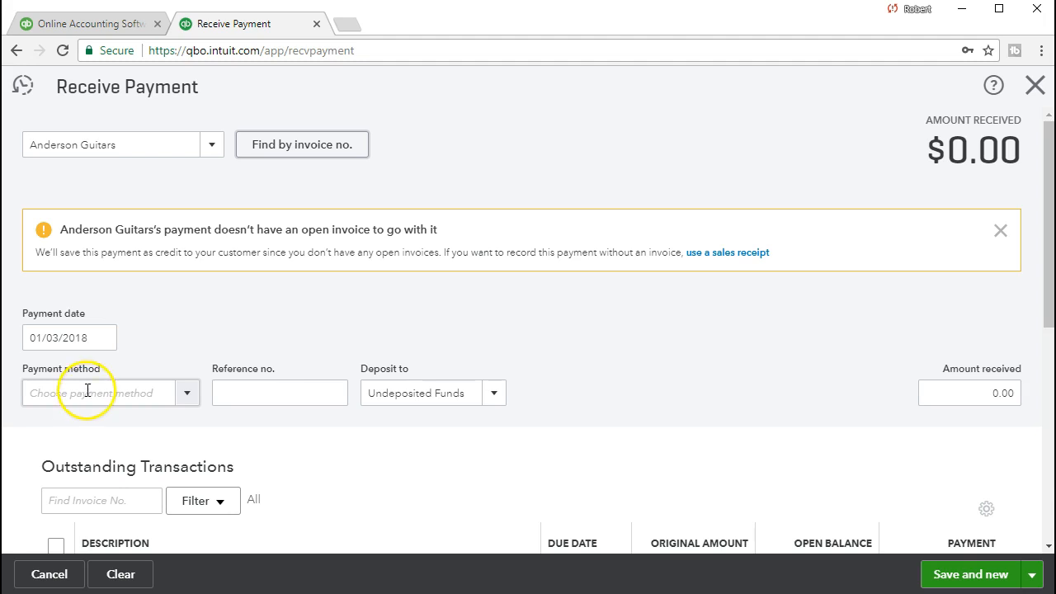
{"action": "left_click", "coordinate": [134, 156]}
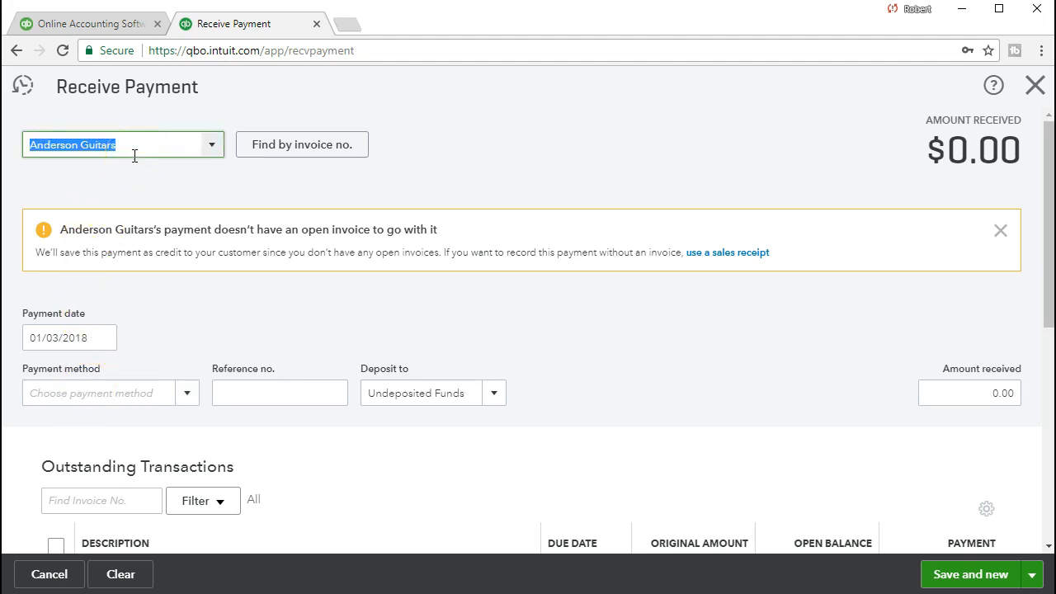
Step: Set the payment date to 02/16/2021
{"action": "key", "text": "Tab"}
{"action": "key", "text": "Tab"}
{"action": "key", "text": "Tab"}
{"action": "key", "text": "Tab"}
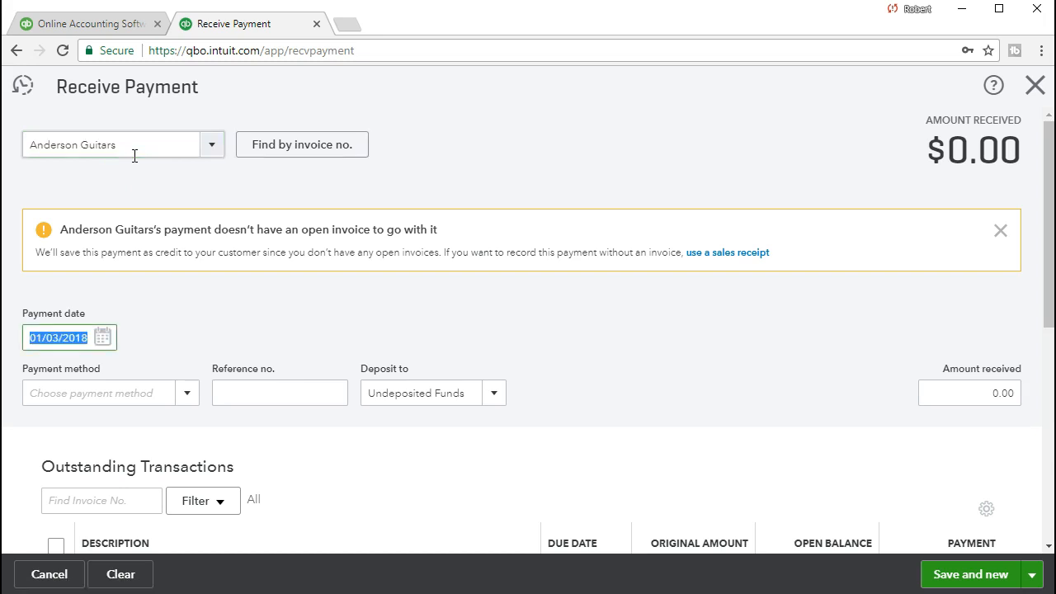
{"action": "type", "text": "021621"}
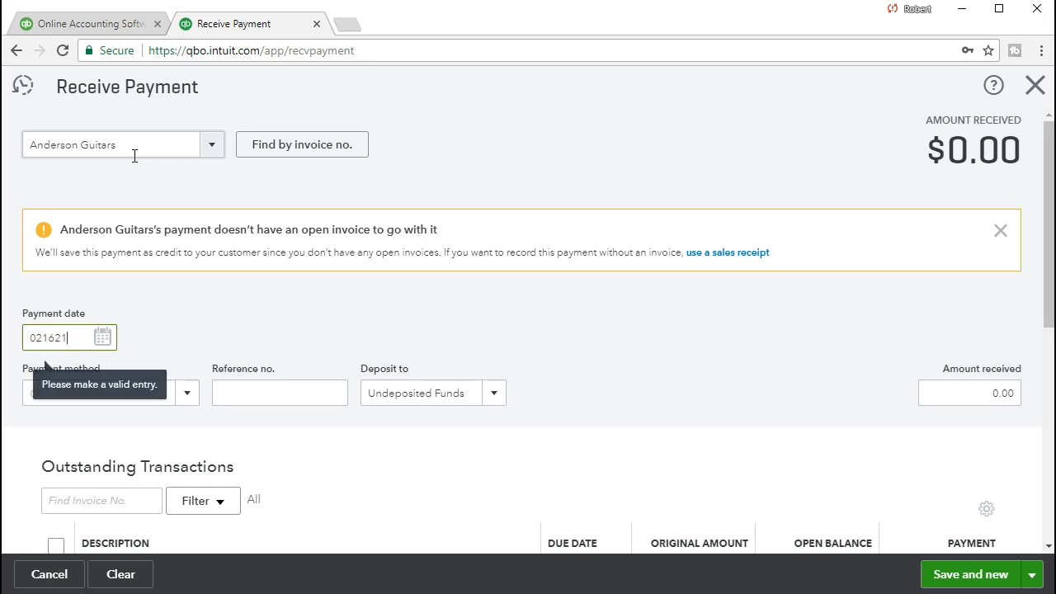
{"action": "key", "text": "Tab"}
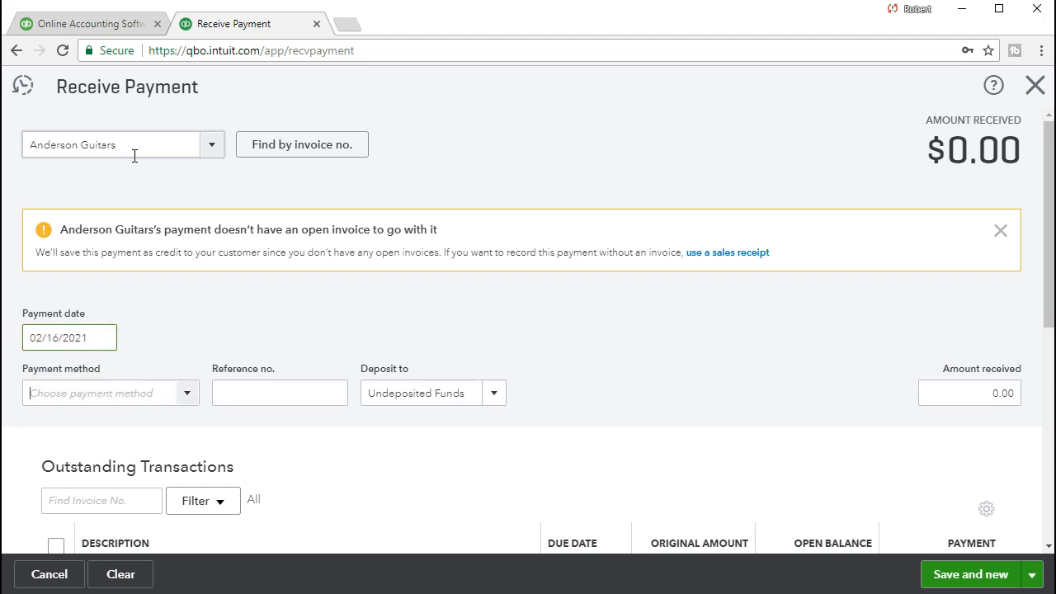
{"action": "left_click", "coordinate": [80, 355]}
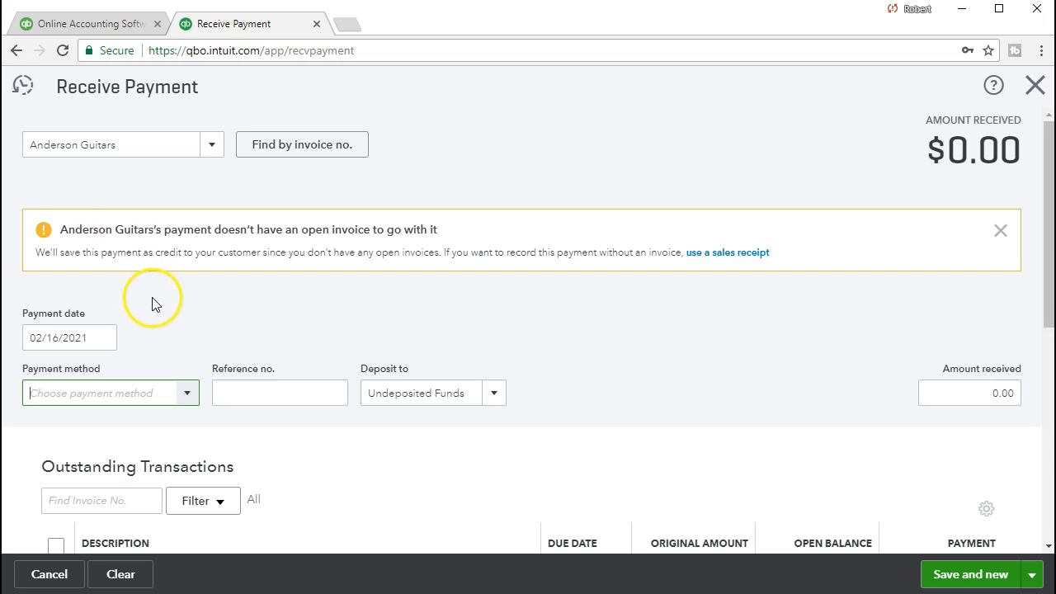
{"action": "scroll", "coordinate": [162, 307], "scroll_direction": "down", "scroll_amount": 1}
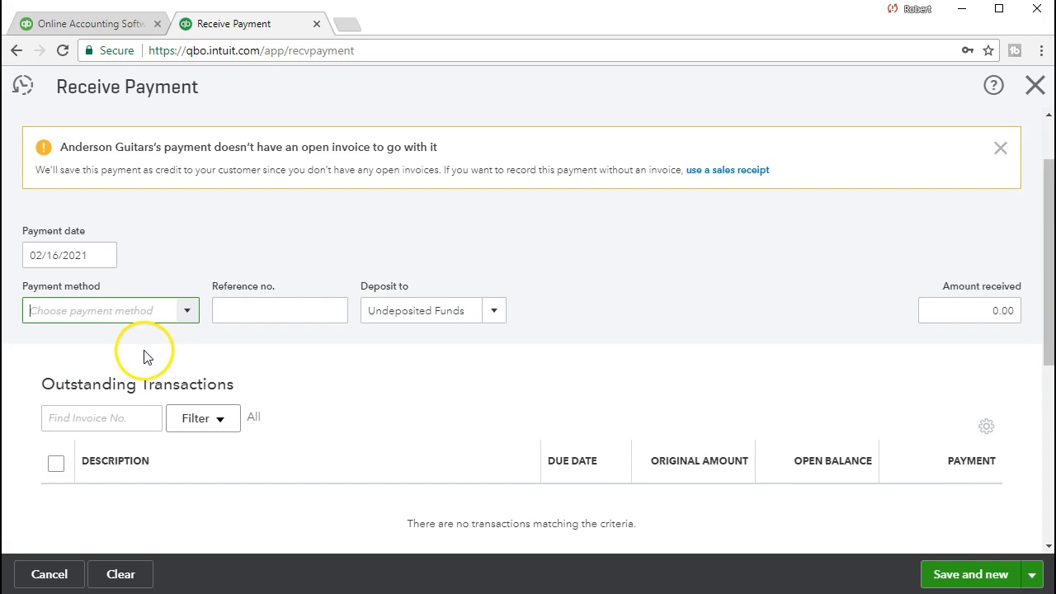
Step: Record the payment as Check, reference 5243, 250.00 received into Undeposited Funds
{"action": "left_click", "coordinate": [187, 313]}
{"action": "left_click", "coordinate": [107, 398]}
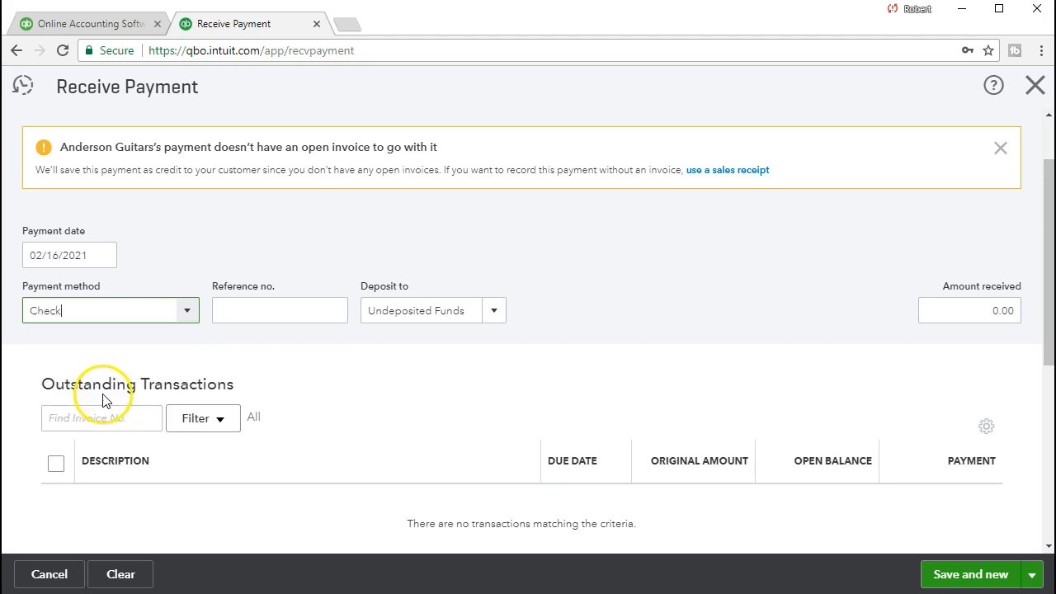
{"action": "key", "text": "Tab"}
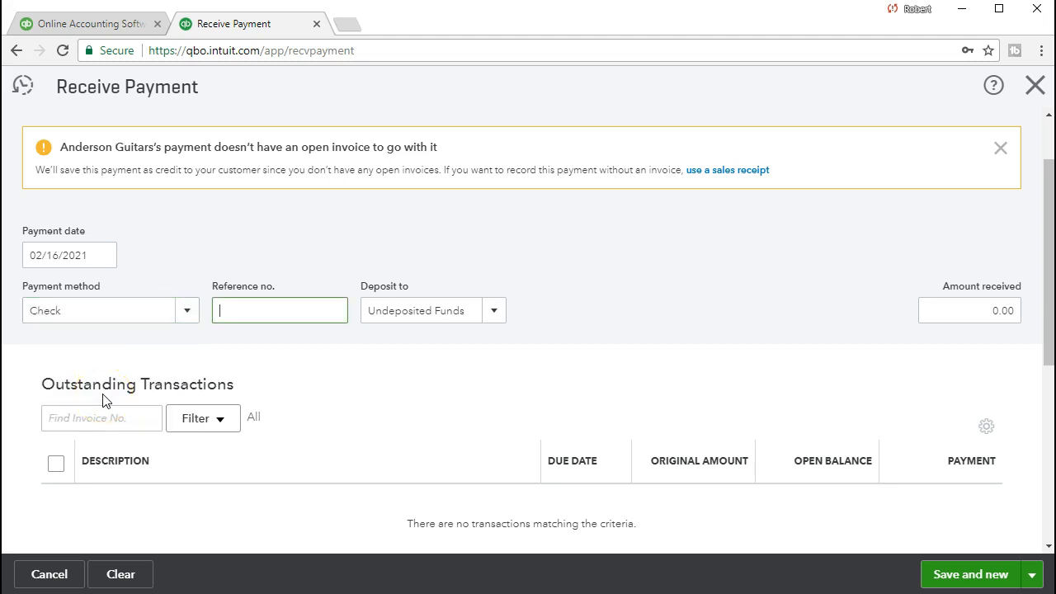
{"action": "type", "text": "5243"}
{"action": "key", "text": "Tab"}
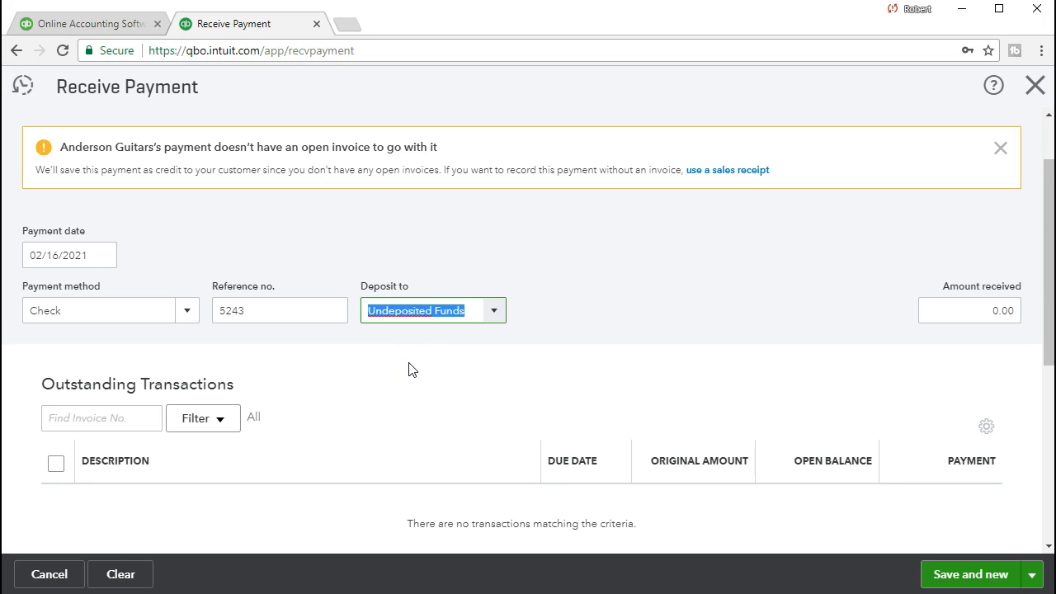
{"action": "key", "text": "Tab"}
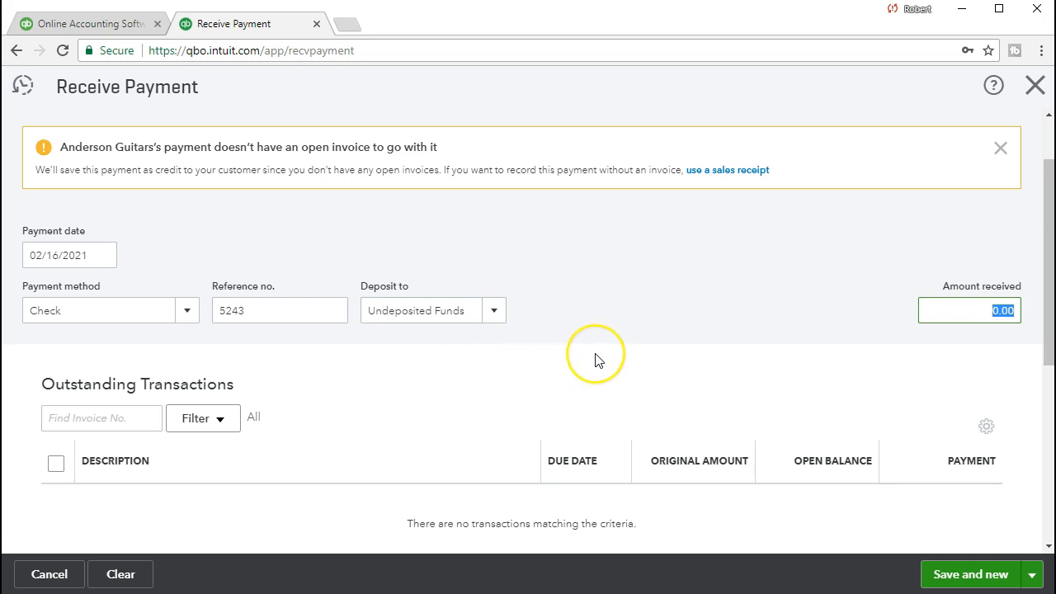
{"action": "type", "text": "2501"}
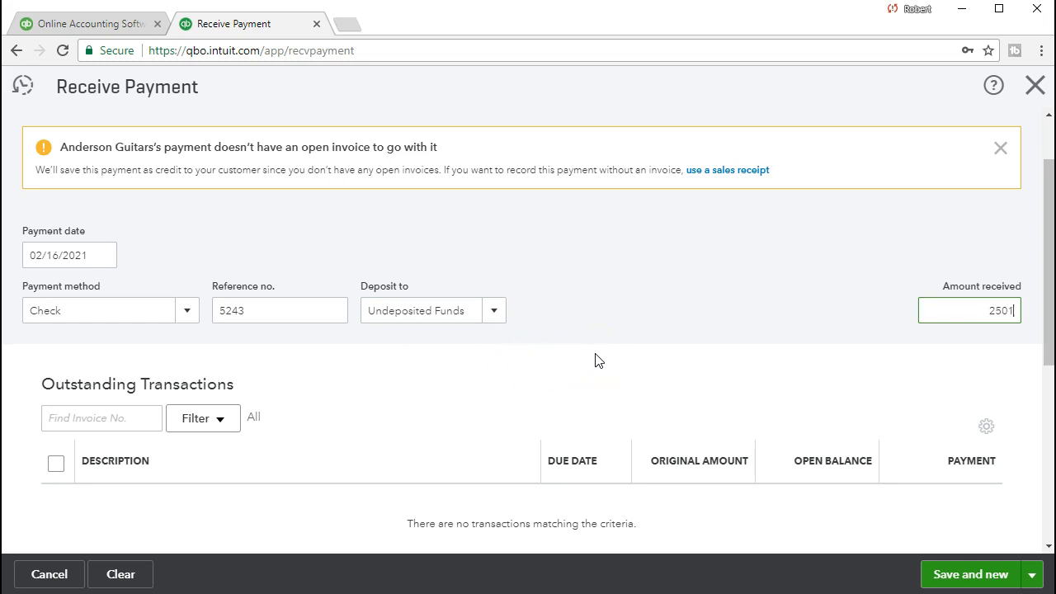
{"action": "key", "text": "BackSpace"}
{"action": "key", "text": "Tab"}
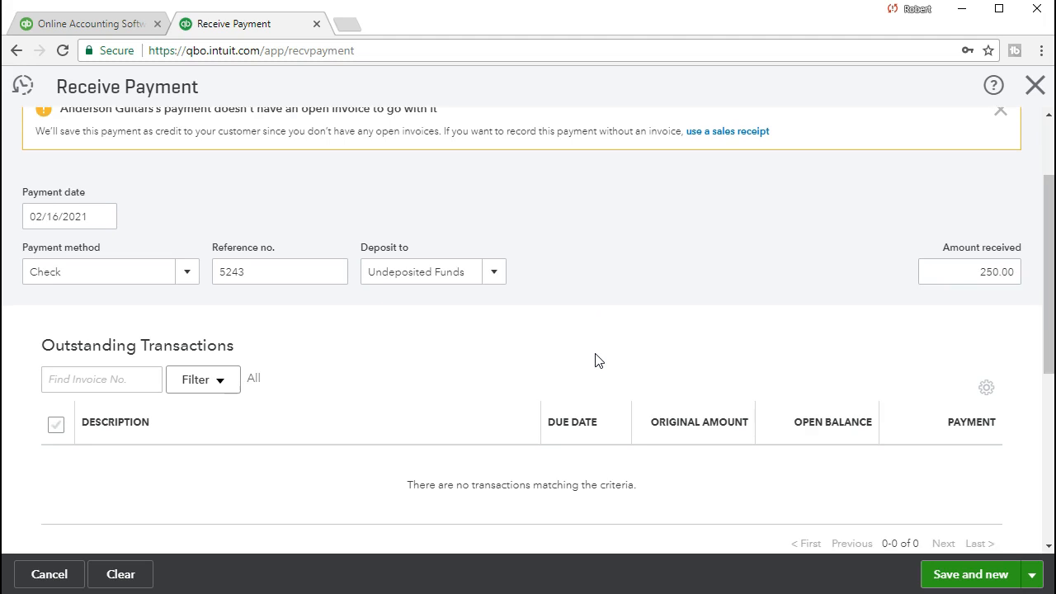
{"action": "scroll", "coordinate": [598, 361], "scroll_direction": "up", "scroll_amount": 1}
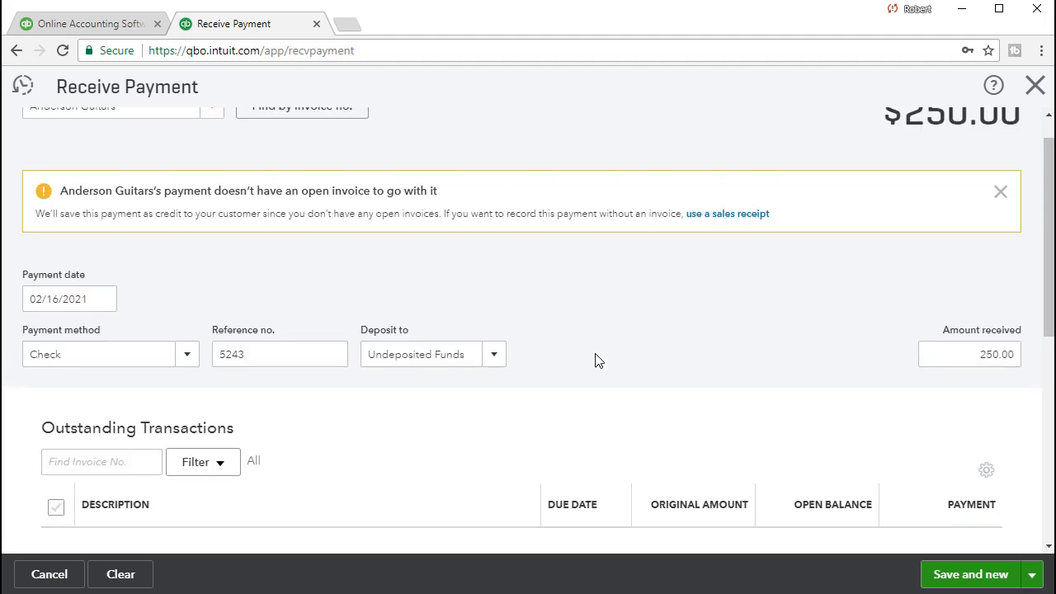
Step: Save payment 5243 with Save and new, then close the form to the dashboard
{"action": "scroll", "coordinate": [598, 360], "scroll_direction": "up", "scroll_amount": 1}
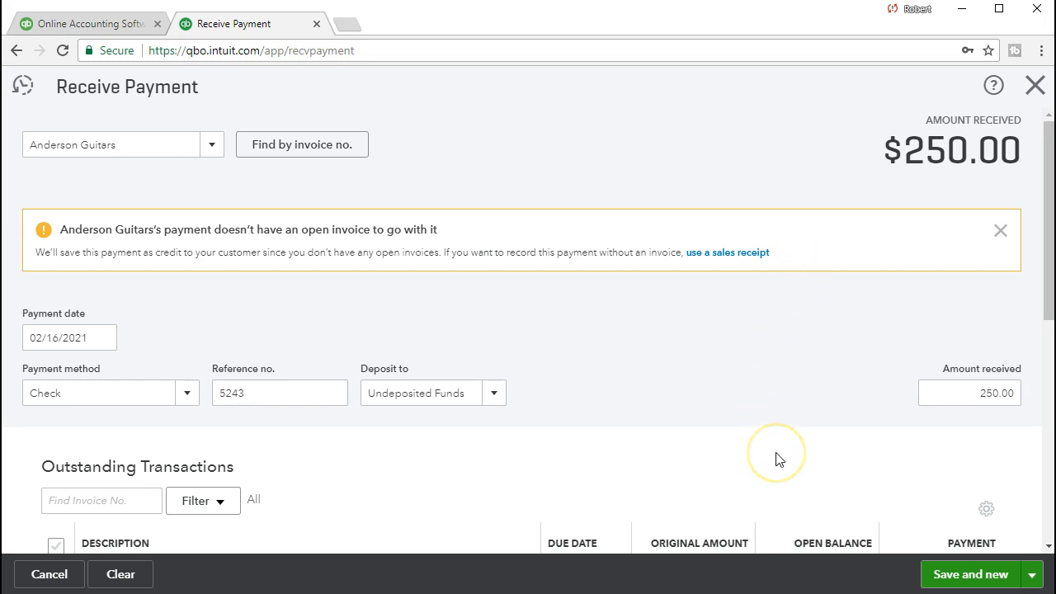
{"action": "left_click", "coordinate": [941, 575]}
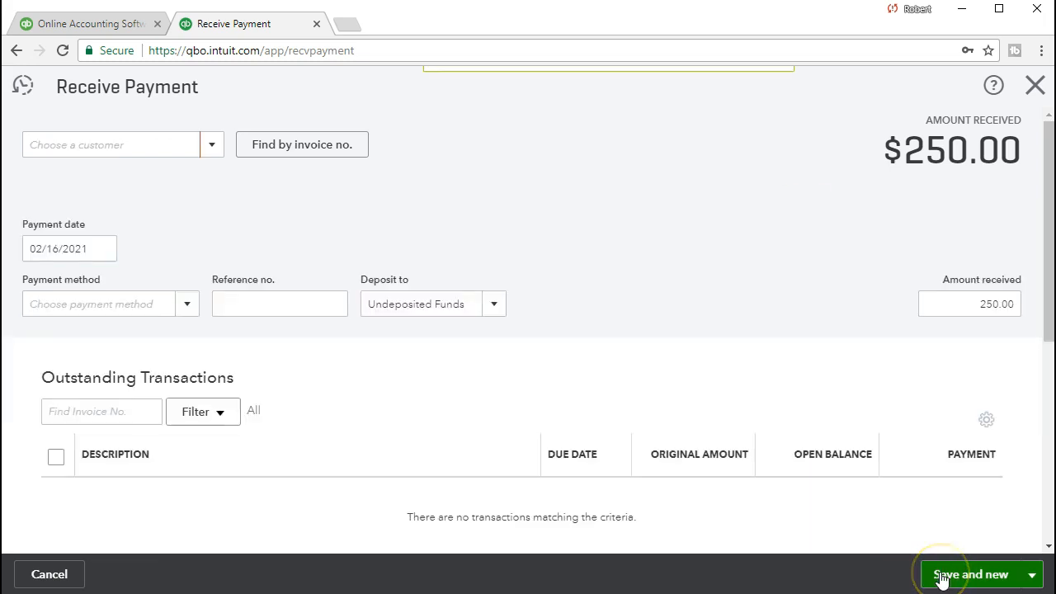
{"action": "left_click", "coordinate": [1034, 87]}
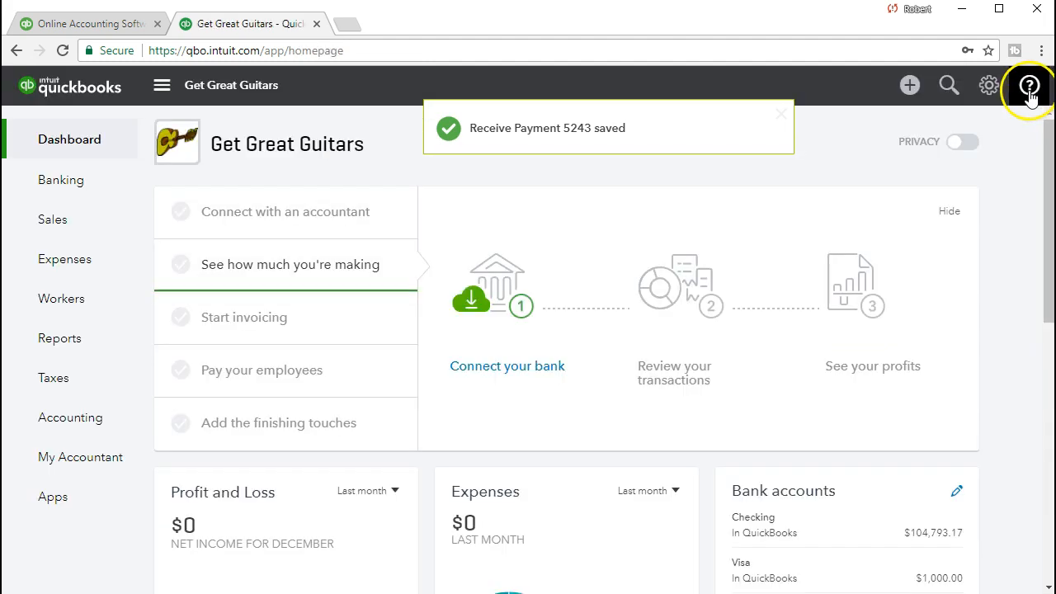
Step: Open the Balance Sheet report by searching 'bal' in Reports
{"action": "left_click", "coordinate": [96, 348]}
{"action": "left_click", "coordinate": [249, 321]}
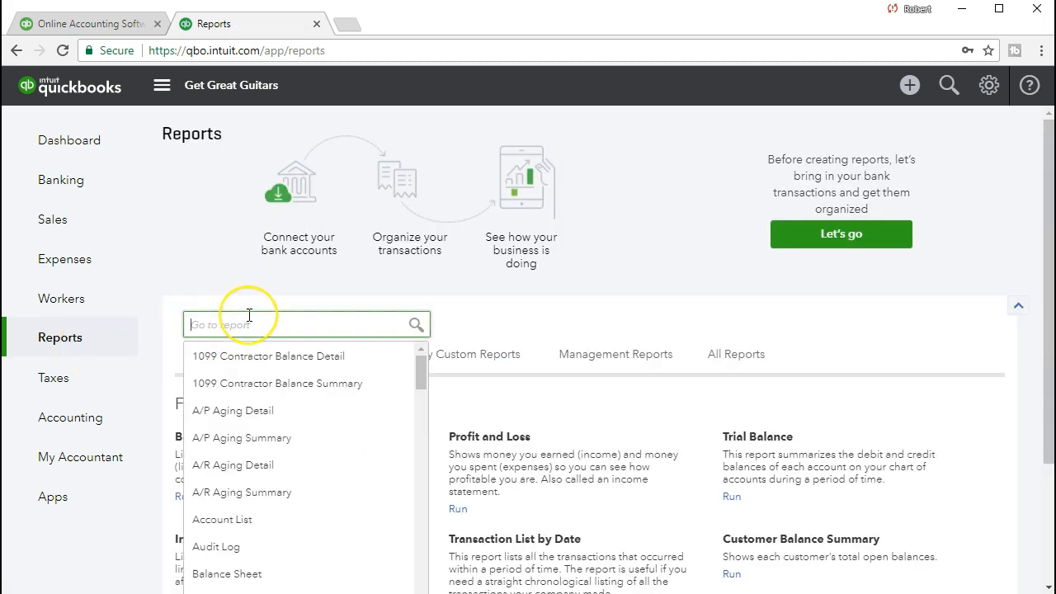
{"action": "type", "text": "bal"}
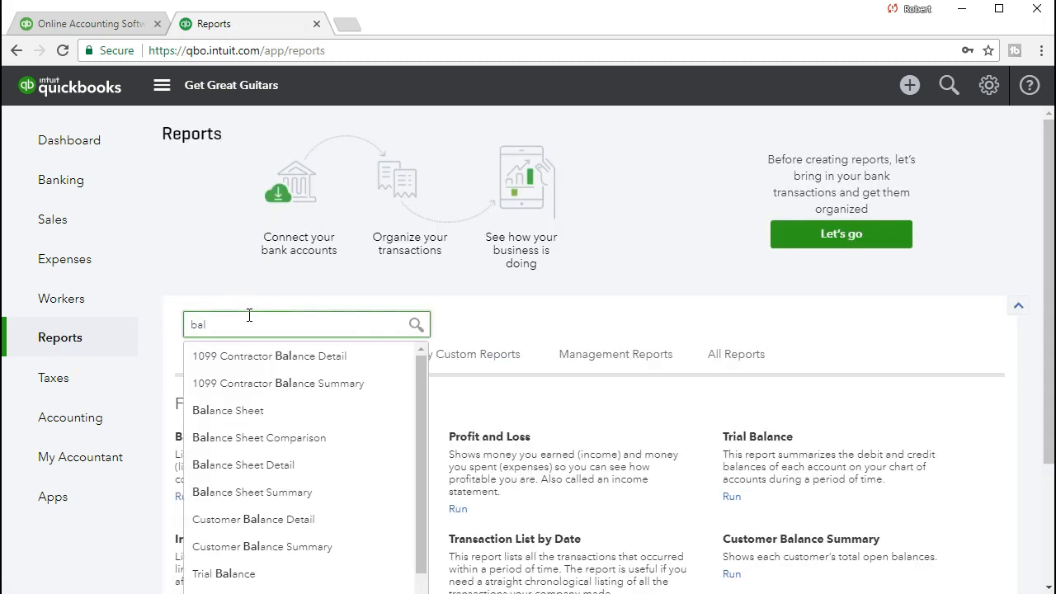
{"action": "left_click", "coordinate": [252, 412]}
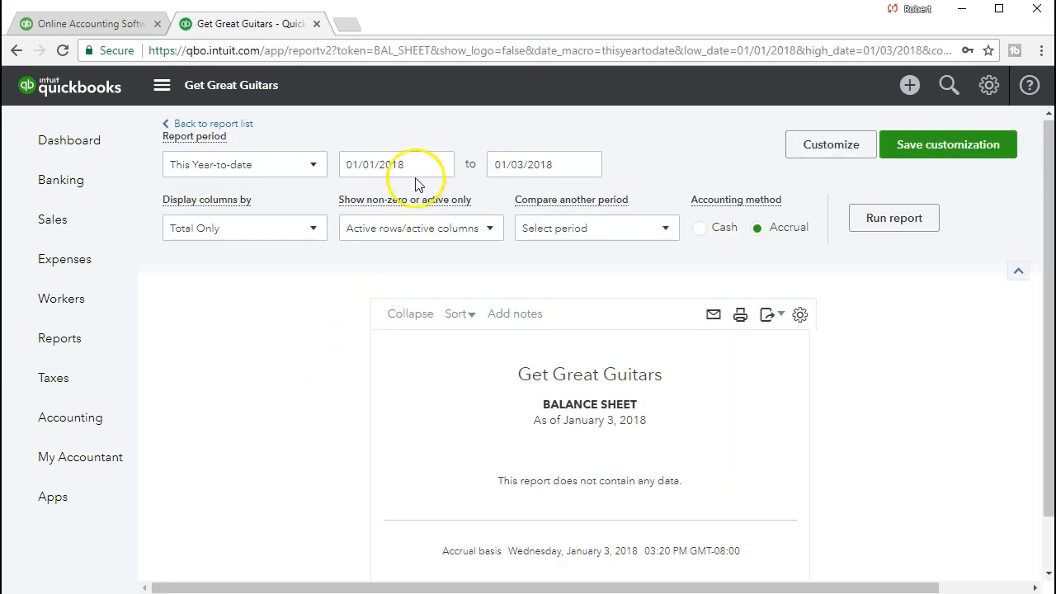
Step: Run the Balance Sheet for 02/01/2021–02/28/2021 and drill into Undeposited Funds 250.00
{"action": "left_click_drag", "start_coordinate": [418, 164], "coordinate": [281, 155]}
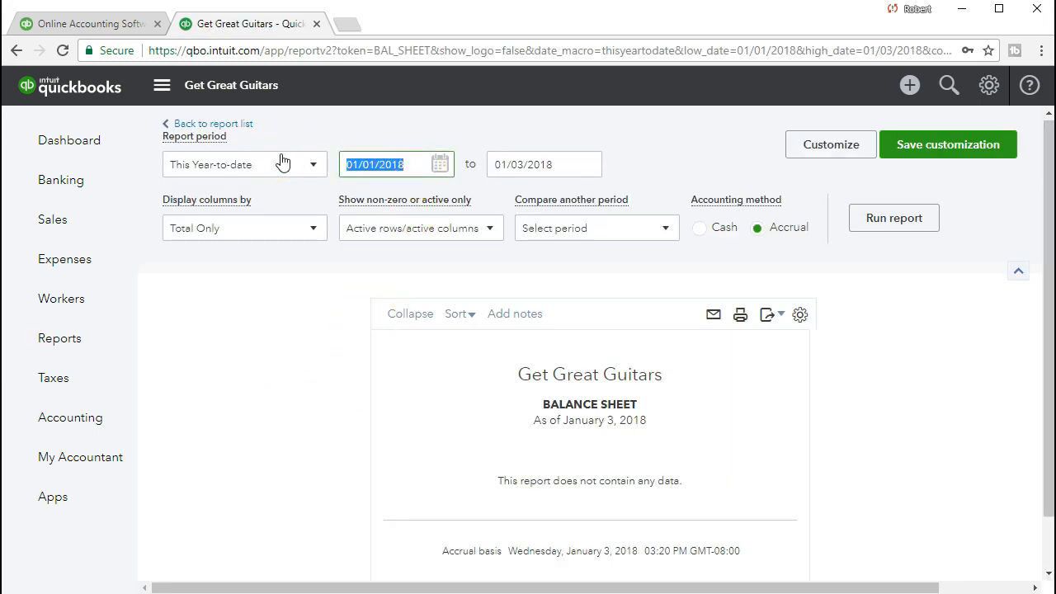
{"action": "type", "text": "02/01/202"}
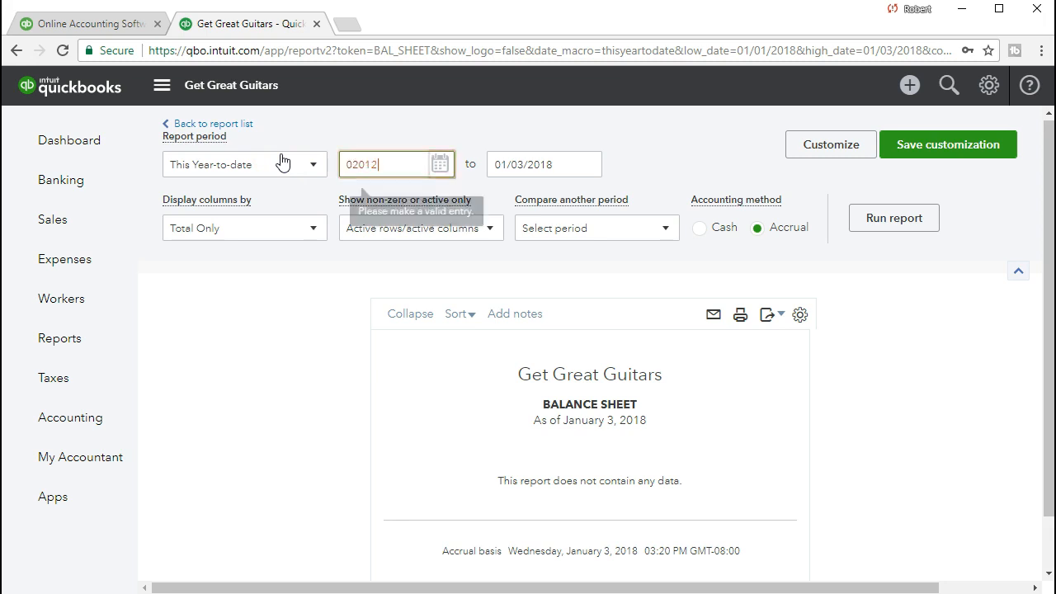
{"action": "type", "text": "1"}
{"action": "key", "text": "Tab"}
{"action": "type", "text": "02/28/2021"}
{"action": "key", "text": "Tab"}
{"action": "left_click", "coordinate": [442, 213]}
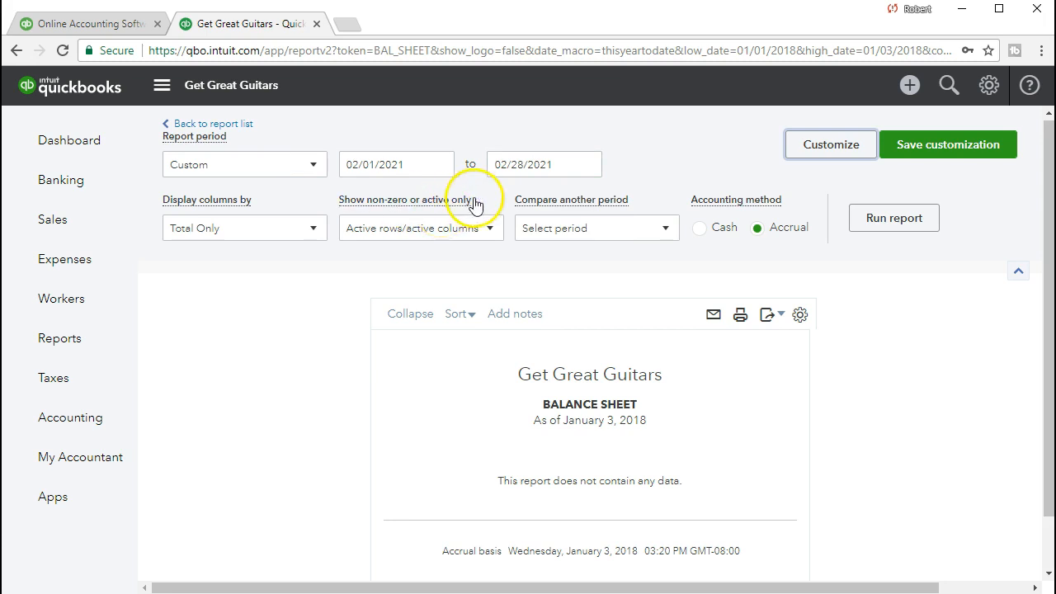
{"action": "left_click", "coordinate": [891, 233]}
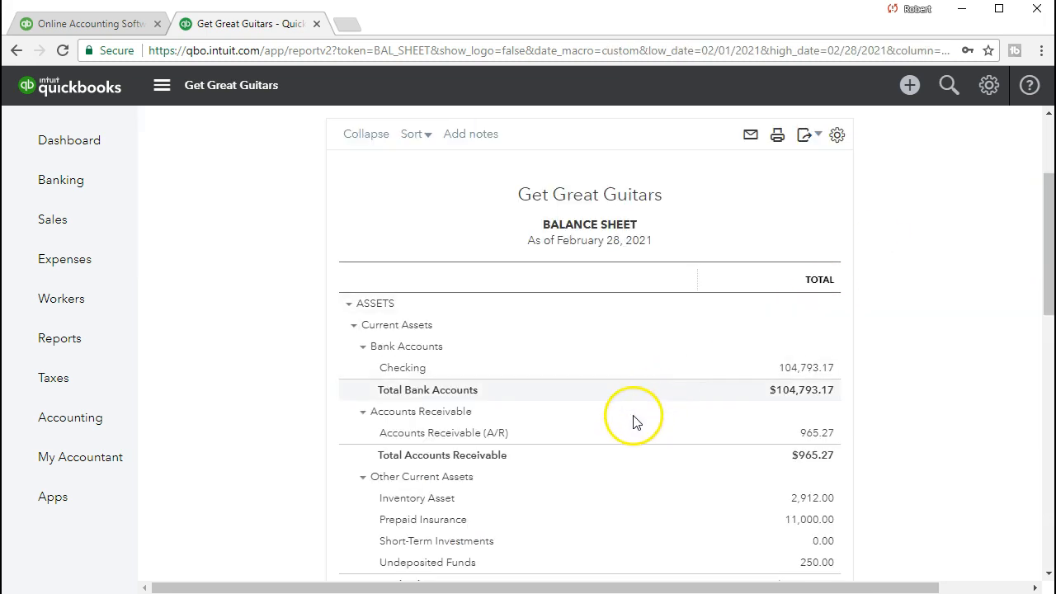
{"action": "scroll", "coordinate": [631, 419], "scroll_direction": "down", "scroll_amount": 1}
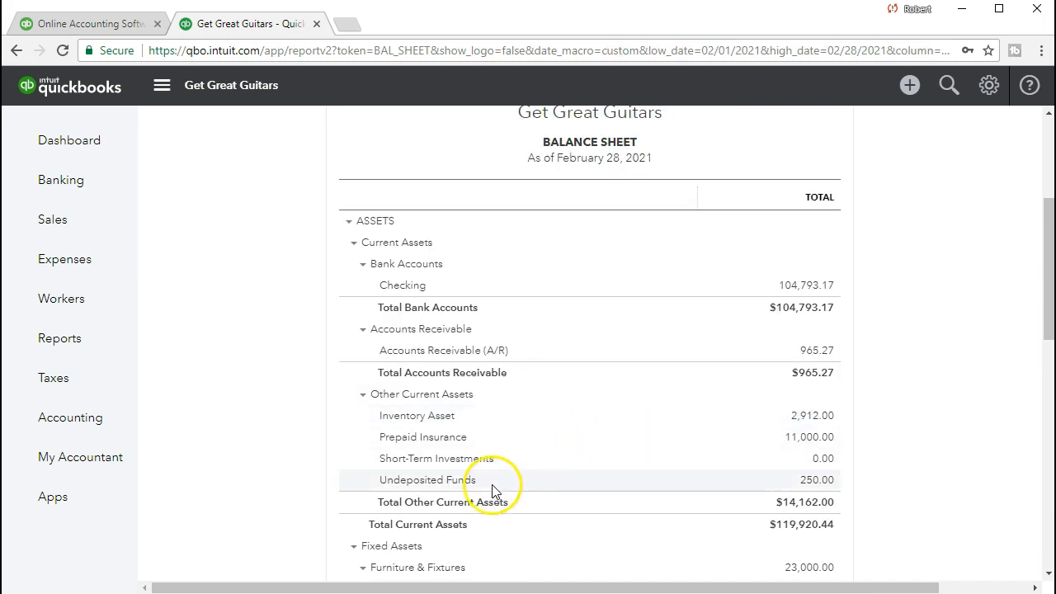
{"action": "left_click", "coordinate": [832, 484]}
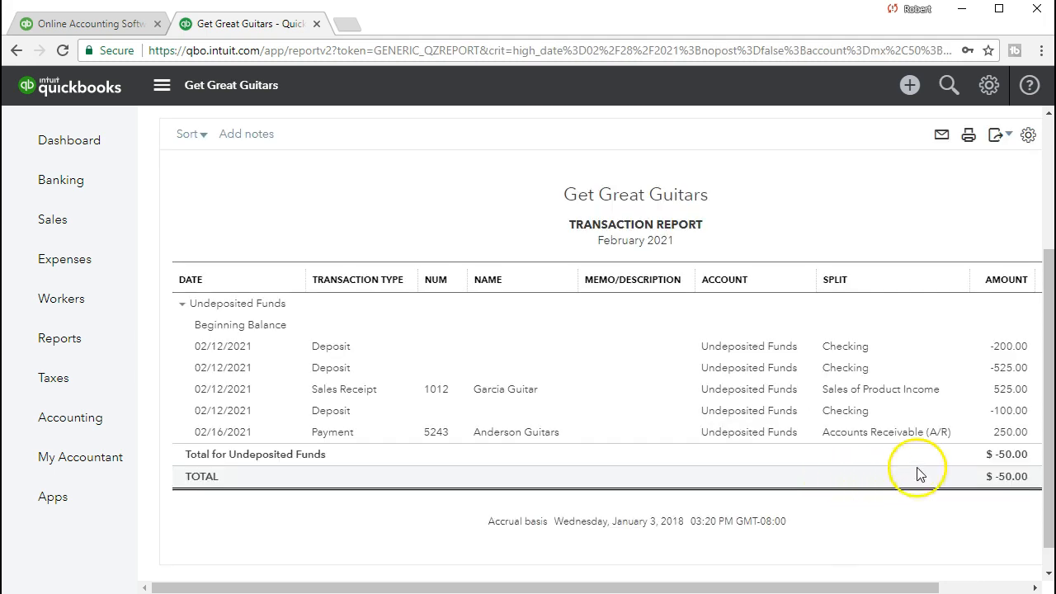
Step: Open Anderson Guitars' 250.00 payment 5243 from the report, then close it
{"action": "left_click", "coordinate": [1010, 434]}
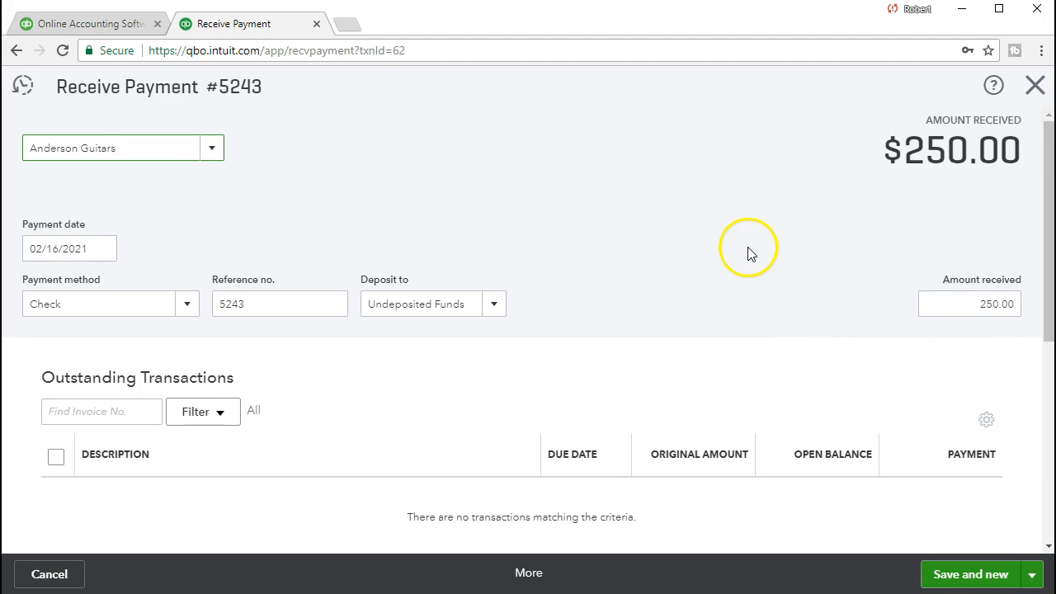
{"action": "left_click", "coordinate": [1039, 94]}
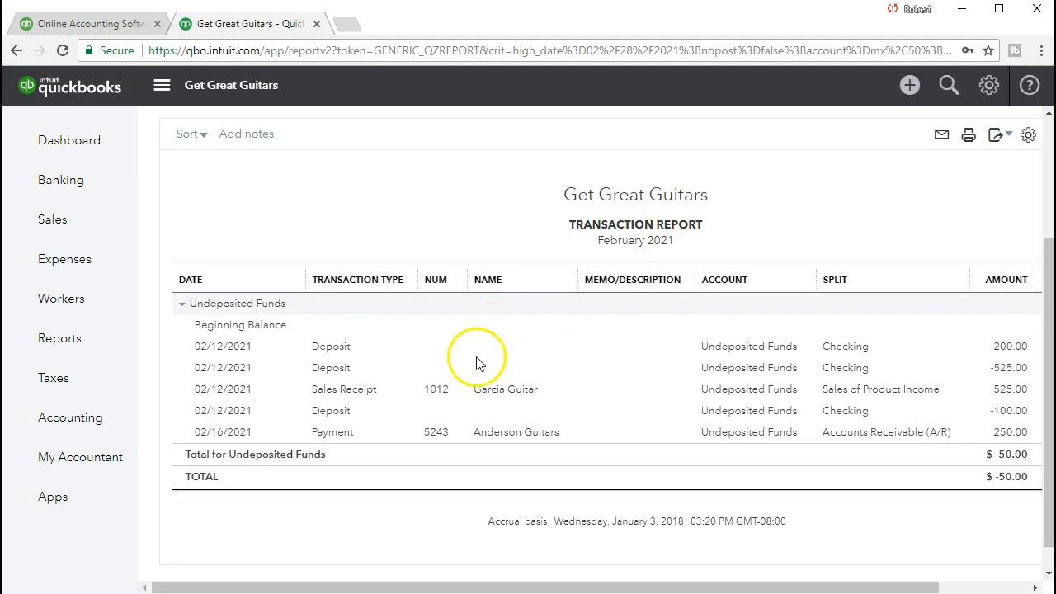
Step: Return to the Balance Sheet summary and review Undeposited Funds at 250.00
{"action": "scroll", "coordinate": [449, 402], "scroll_direction": "up", "scroll_amount": 1}
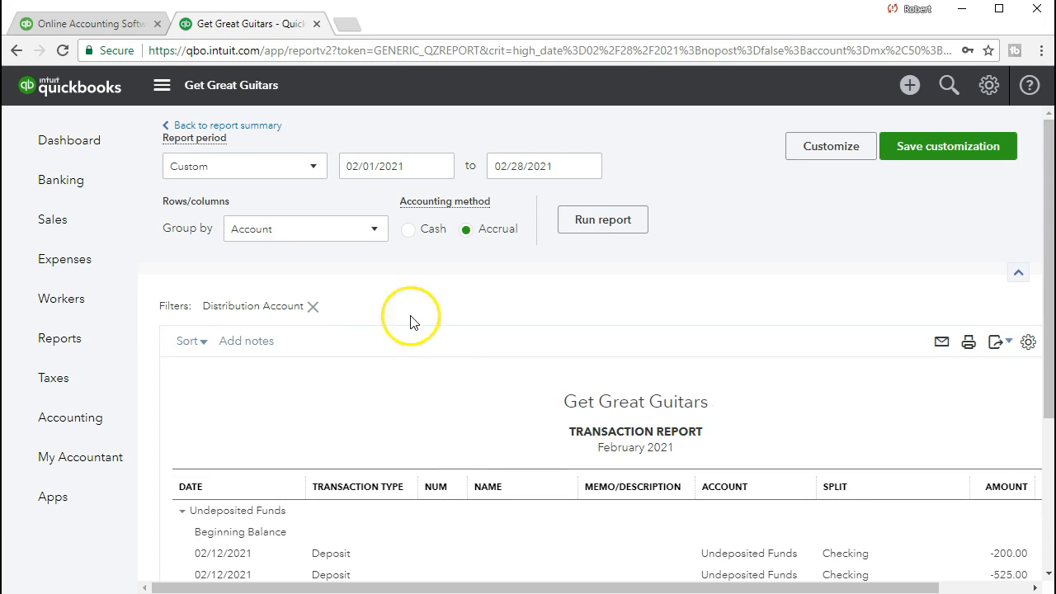
{"action": "left_click", "coordinate": [262, 128]}
{"action": "scroll", "coordinate": [252, 292], "scroll_direction": "down", "scroll_amount": 3}
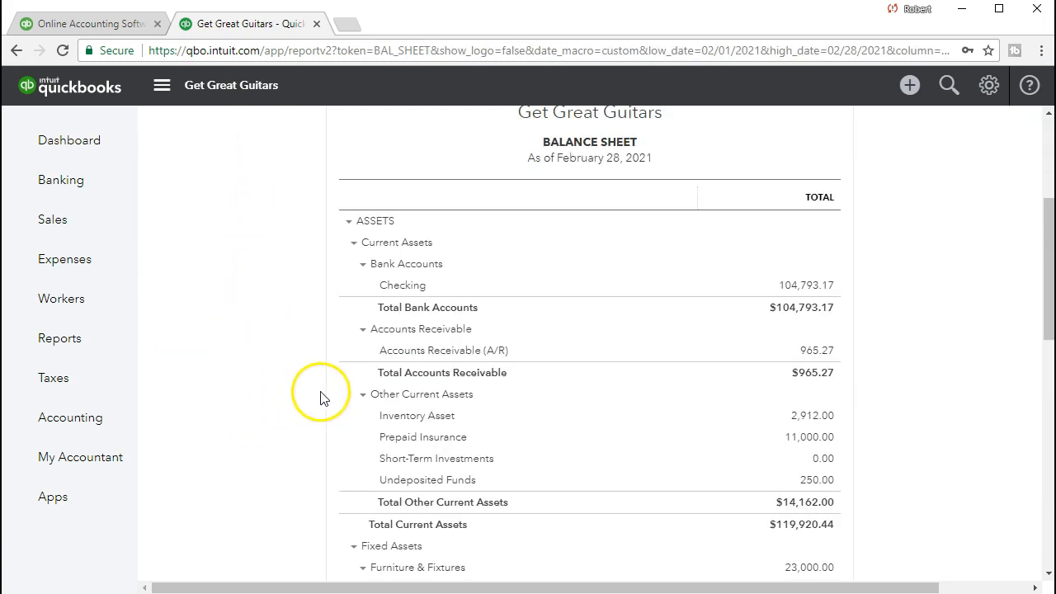
{"action": "scroll", "coordinate": [326, 391], "scroll_direction": "down", "scroll_amount": 2}
{"action": "scroll", "coordinate": [326, 390], "scroll_direction": "down", "scroll_amount": 2}
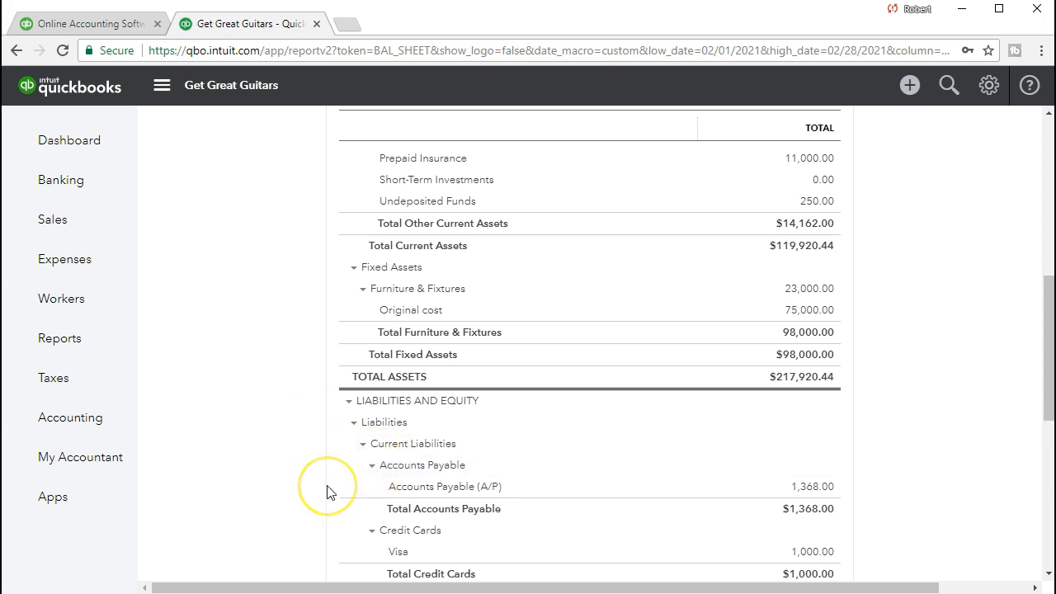
{"action": "scroll", "coordinate": [326, 490], "scroll_direction": "up", "scroll_amount": 5}
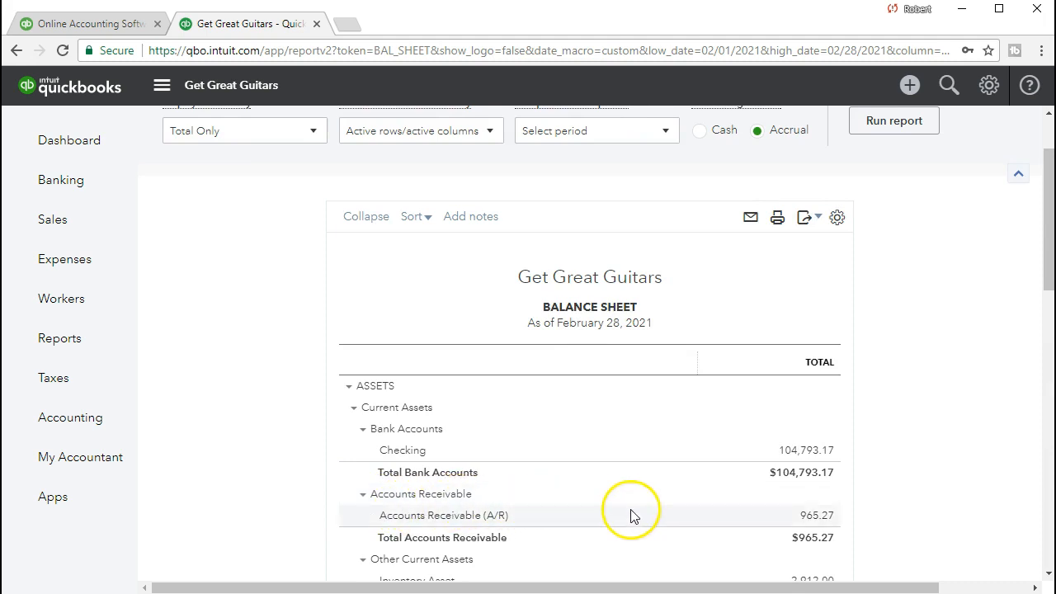
Step: Drill into the 965.27 Accounts Receivable balance and change the start date to 01/01/2021
{"action": "left_click", "coordinate": [805, 521]}
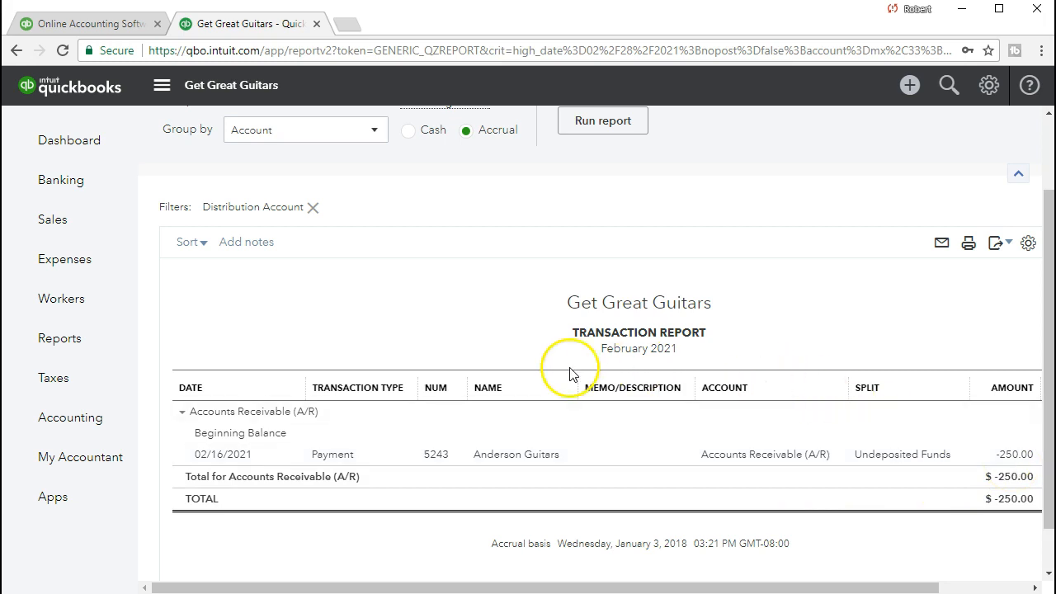
{"action": "scroll", "coordinate": [516, 359], "scroll_direction": "up", "scroll_amount": 1}
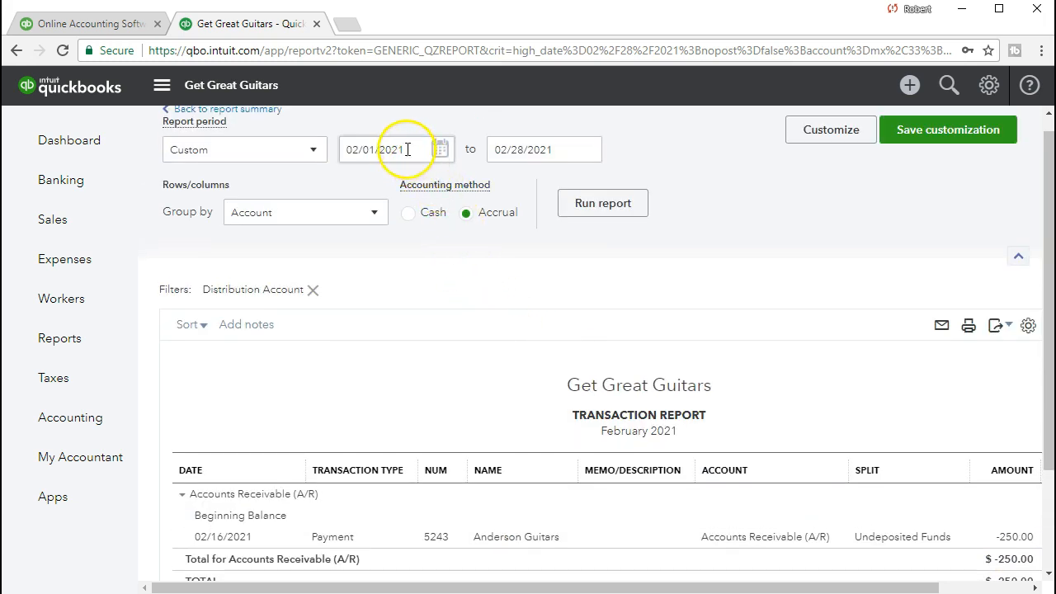
{"action": "left_click", "coordinate": [356, 149]}
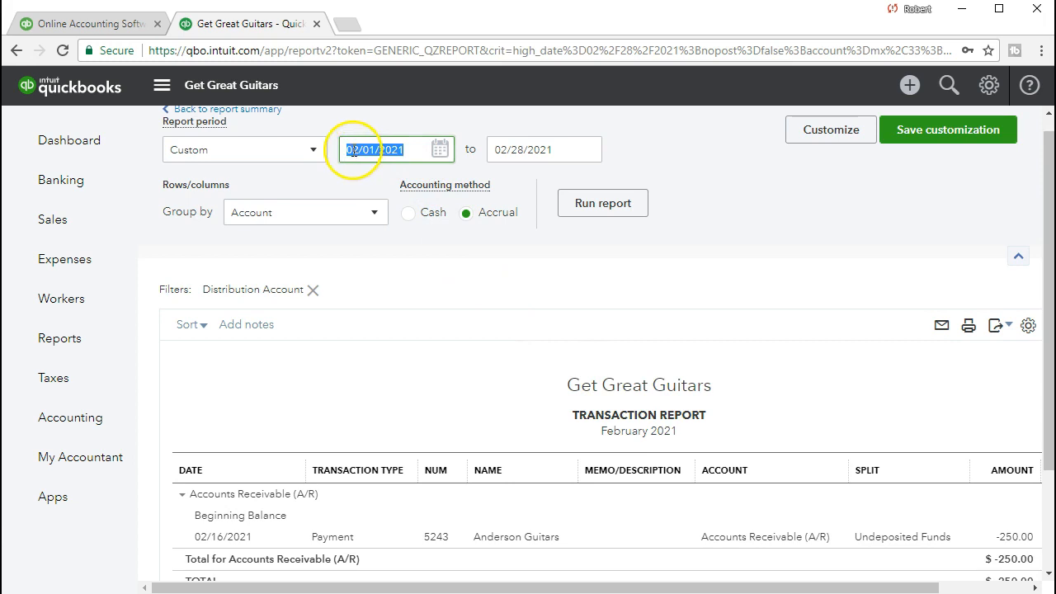
{"action": "key", "text": "BackSpace"}
{"action": "type", "text": "1"}
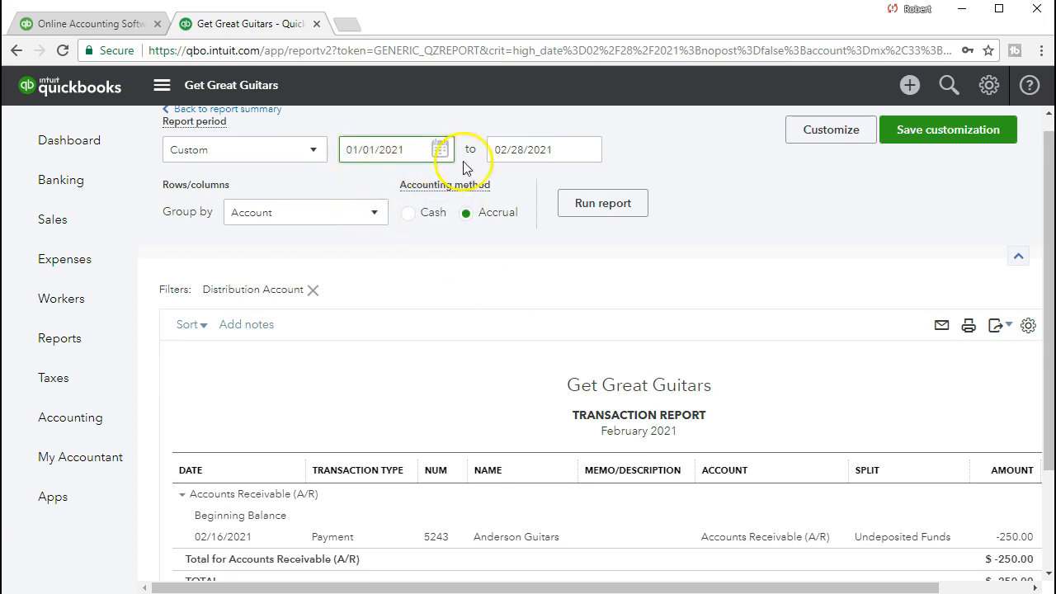
{"action": "left_click", "coordinate": [526, 165]}
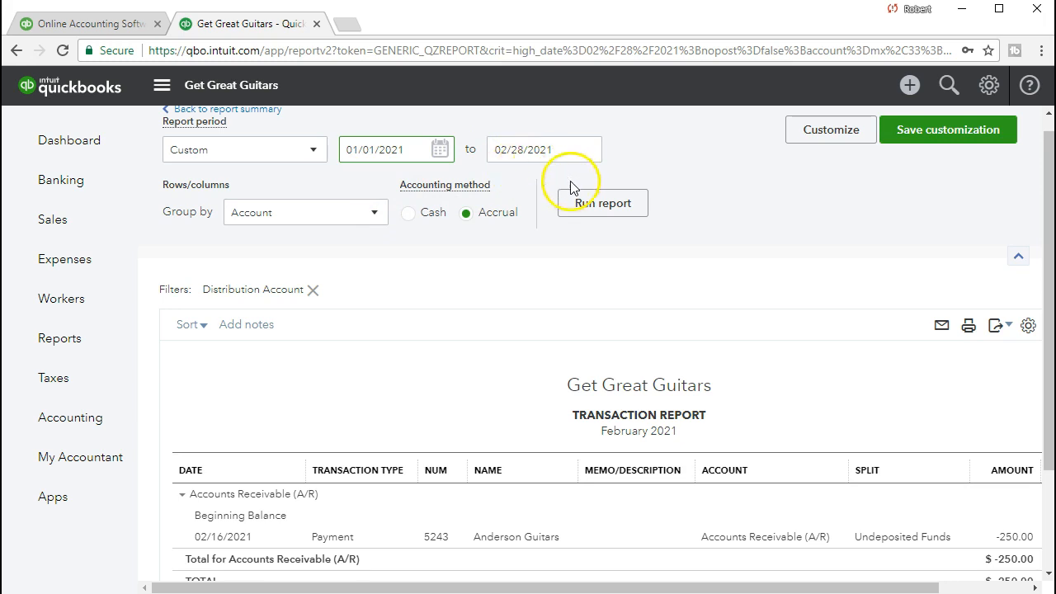
Step: Rerun the Accounts Receivable report and review amounts and balances ending at 965.27
{"action": "left_click", "coordinate": [611, 206]}
{"action": "scroll", "coordinate": [643, 239], "scroll_direction": "down", "scroll_amount": 2}
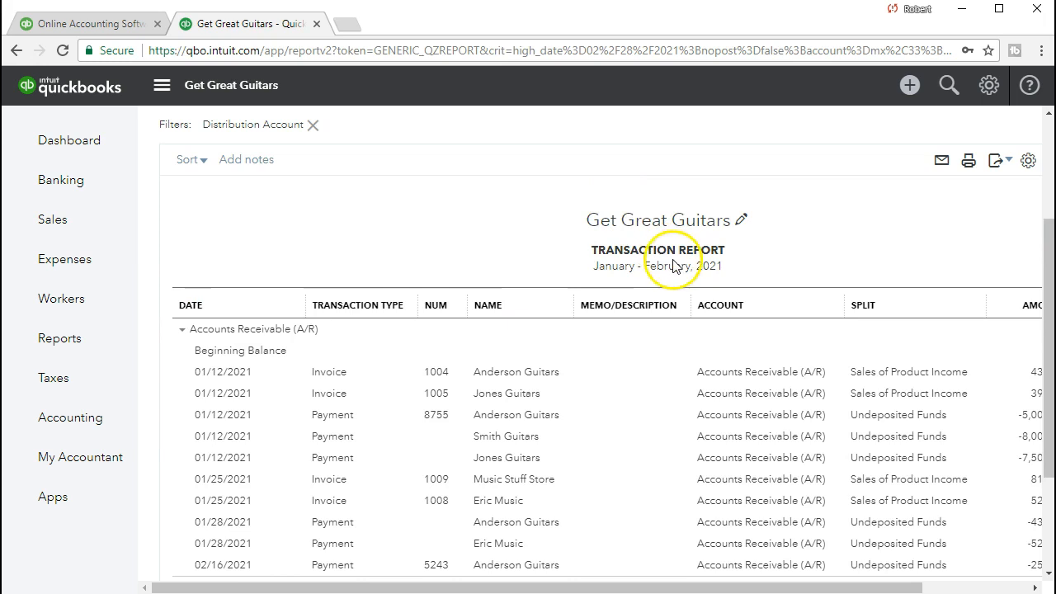
{"action": "left_click_drag", "start_coordinate": [864, 589], "coordinate": [936, 587]}
{"action": "scroll", "coordinate": [903, 533], "scroll_direction": "down", "scroll_amount": 2}
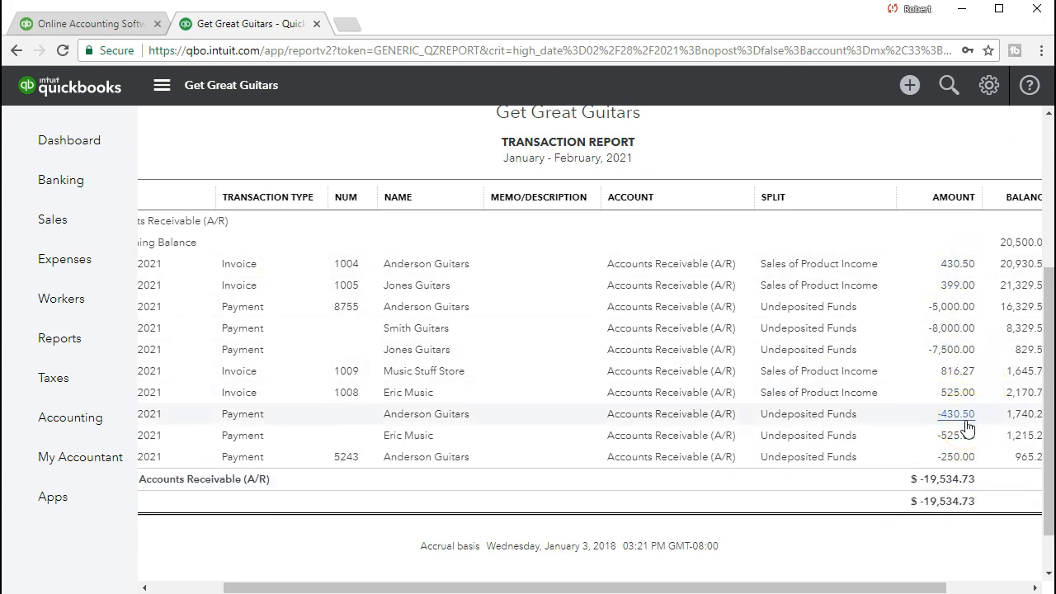
{"action": "left_click", "coordinate": [962, 394]}
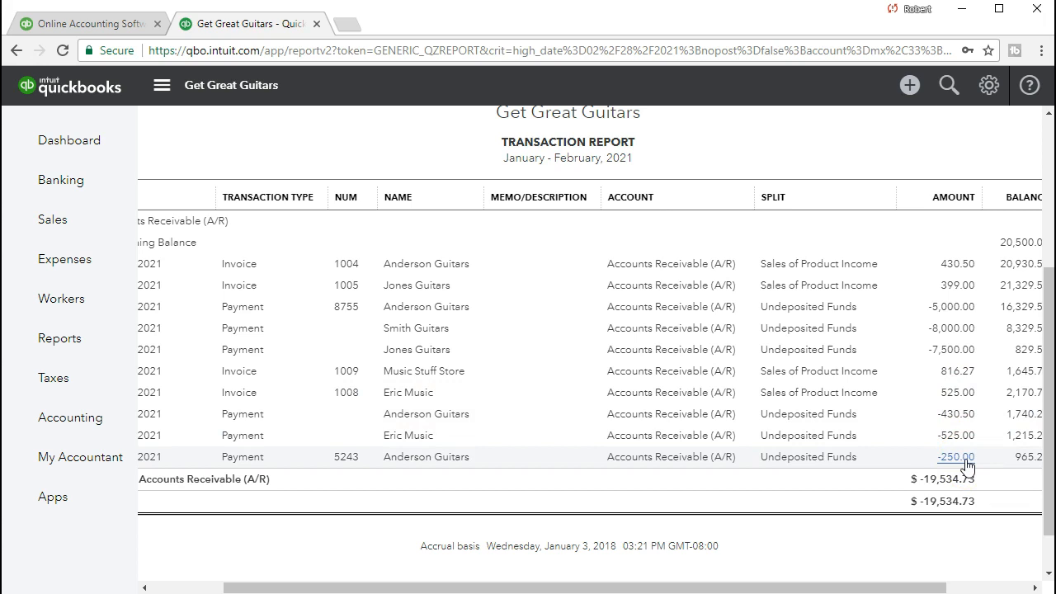
{"action": "left_click_drag", "start_coordinate": [931, 588], "coordinate": [994, 587]}
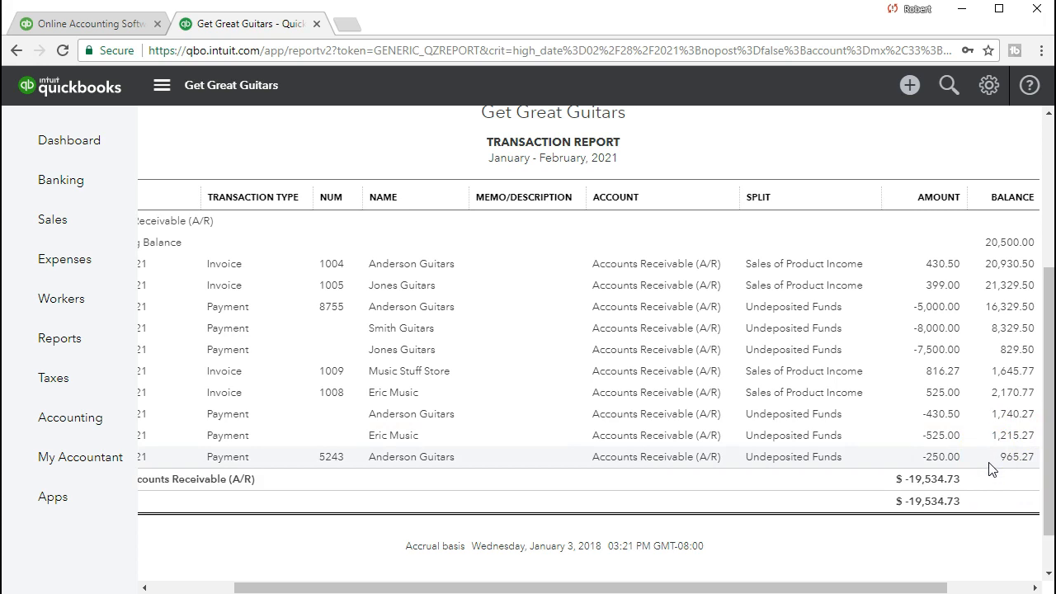
{"action": "left_click", "coordinate": [960, 459]}
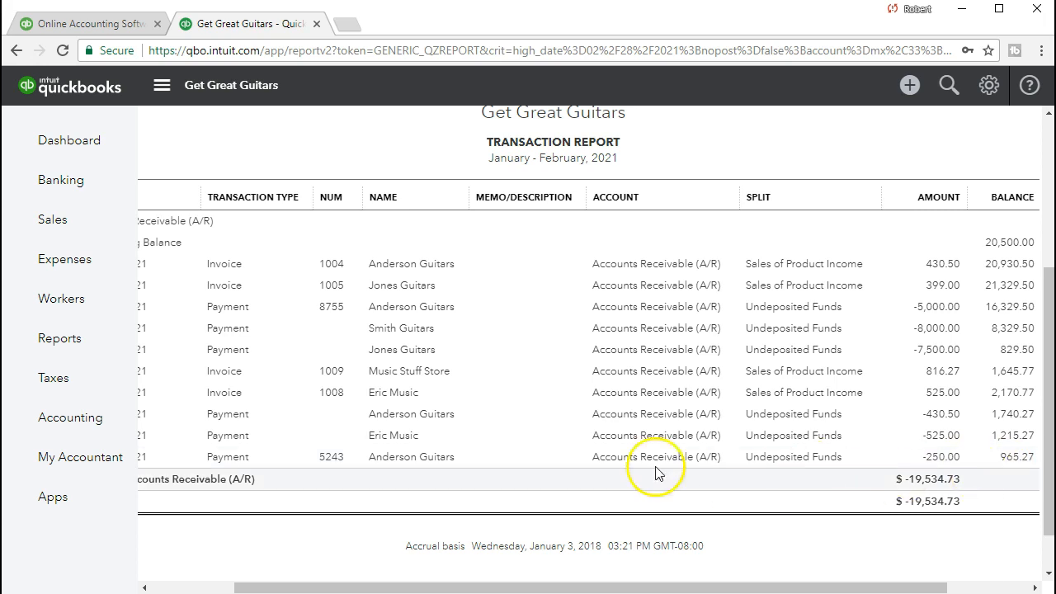
Step: Search the Reports page for 'cust' and run the Customer Balance Detail report
{"action": "left_click", "coordinate": [100, 356]}
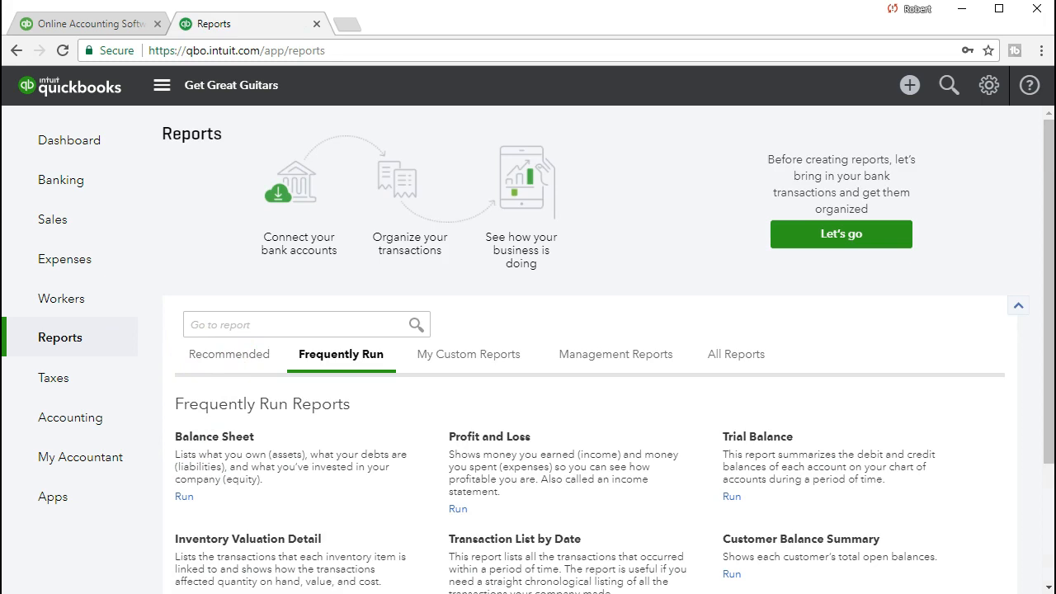
{"action": "left_click", "coordinate": [207, 328]}
{"action": "left_click", "coordinate": [114, 361]}
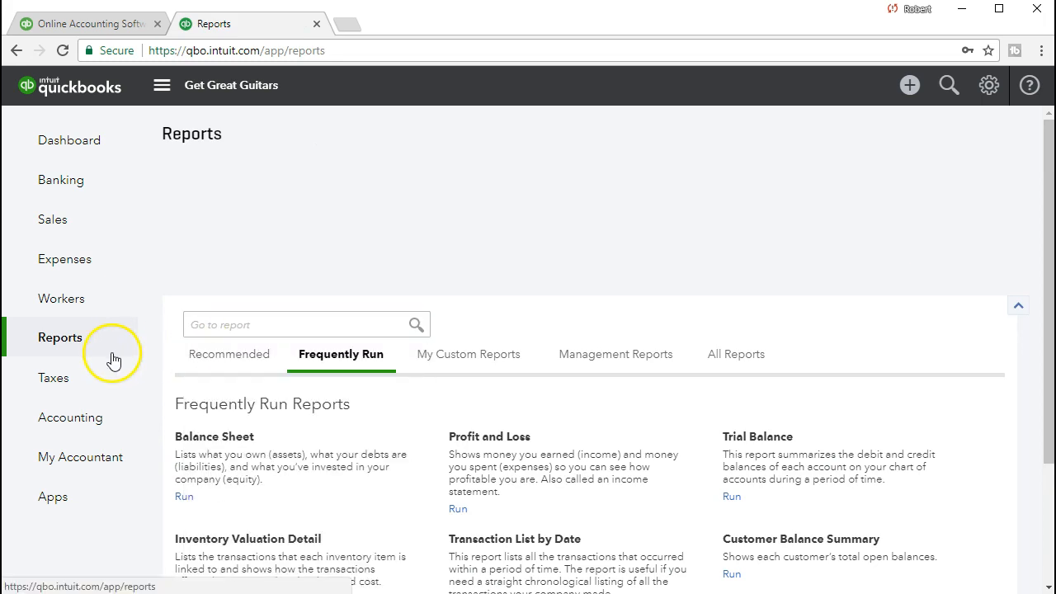
{"action": "left_click", "coordinate": [217, 328]}
{"action": "type", "text": "cust"}
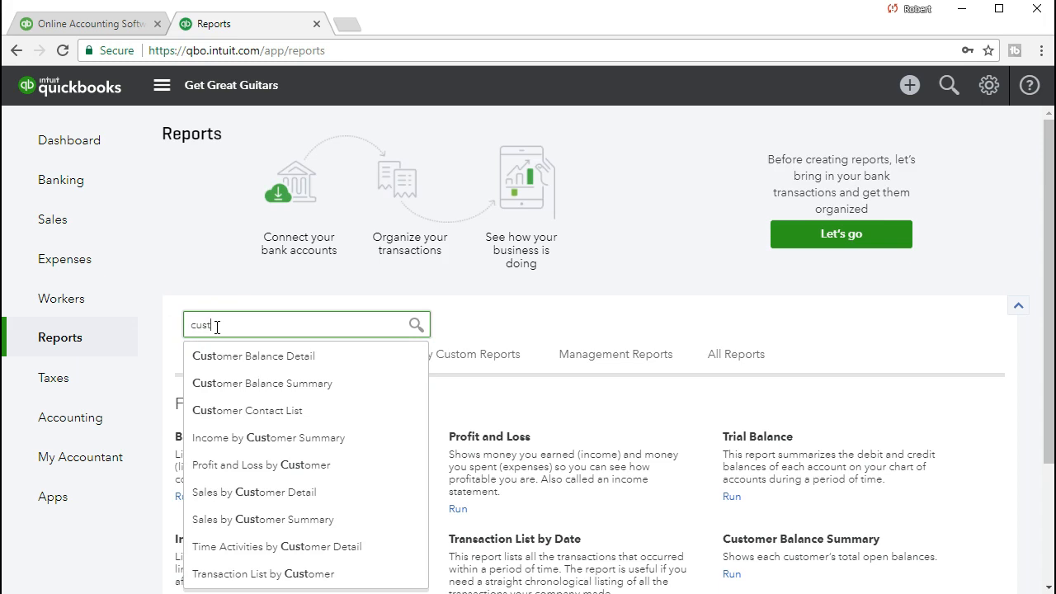
{"action": "left_click", "coordinate": [273, 367]}
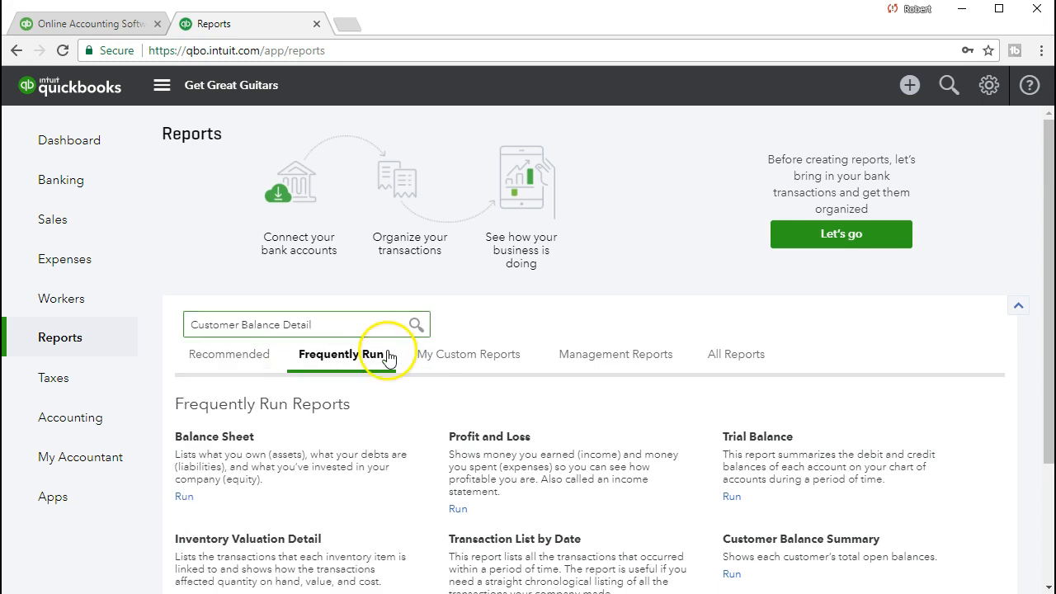
{"action": "left_click", "coordinate": [390, 322]}
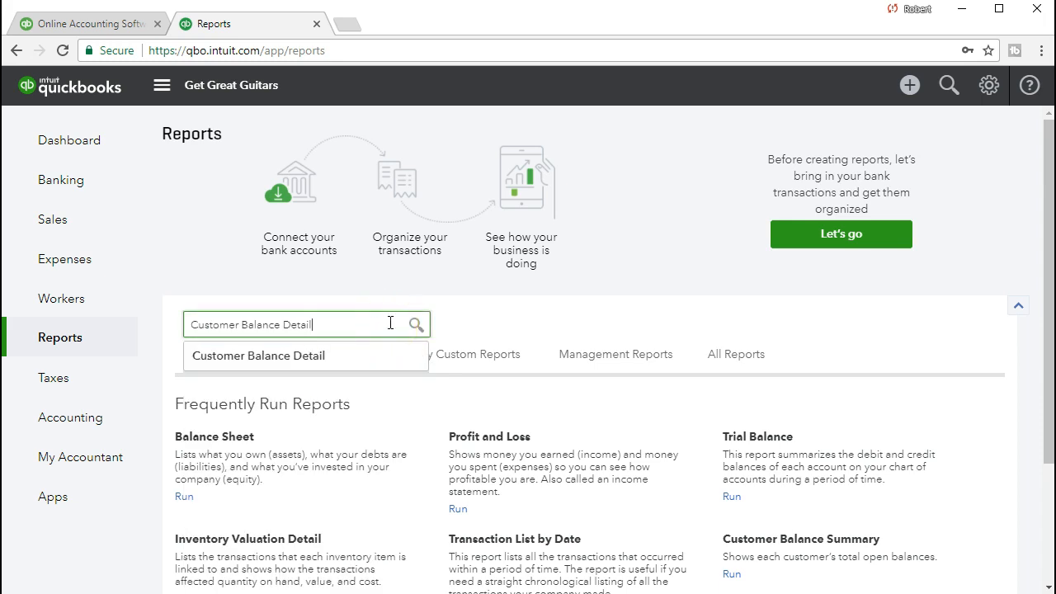
{"action": "left_click", "coordinate": [344, 355]}
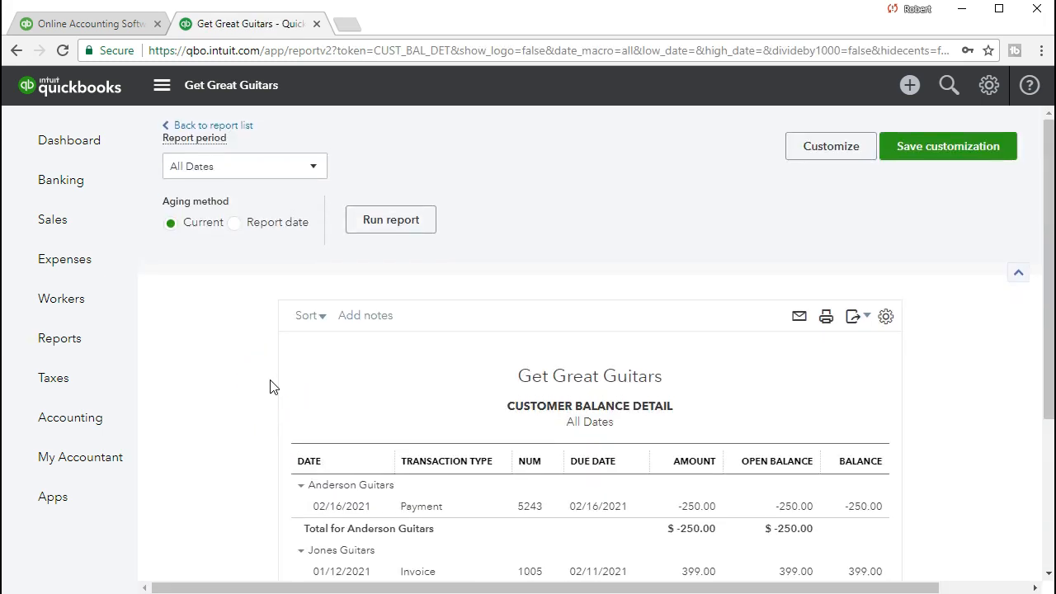
Step: Scroll the report and drill into Anderson Guitars' -250.00 payment 5243
{"action": "scroll", "coordinate": [274, 387], "scroll_direction": "down", "scroll_amount": 2}
{"action": "scroll", "coordinate": [270, 387], "scroll_direction": "down", "scroll_amount": 1}
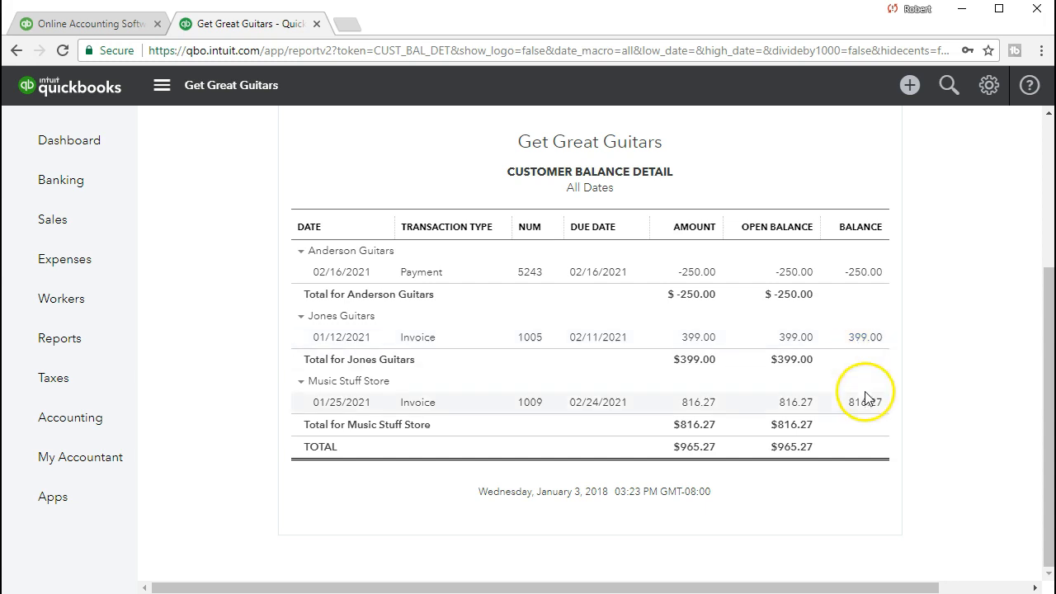
{"action": "left_click", "coordinate": [865, 277]}
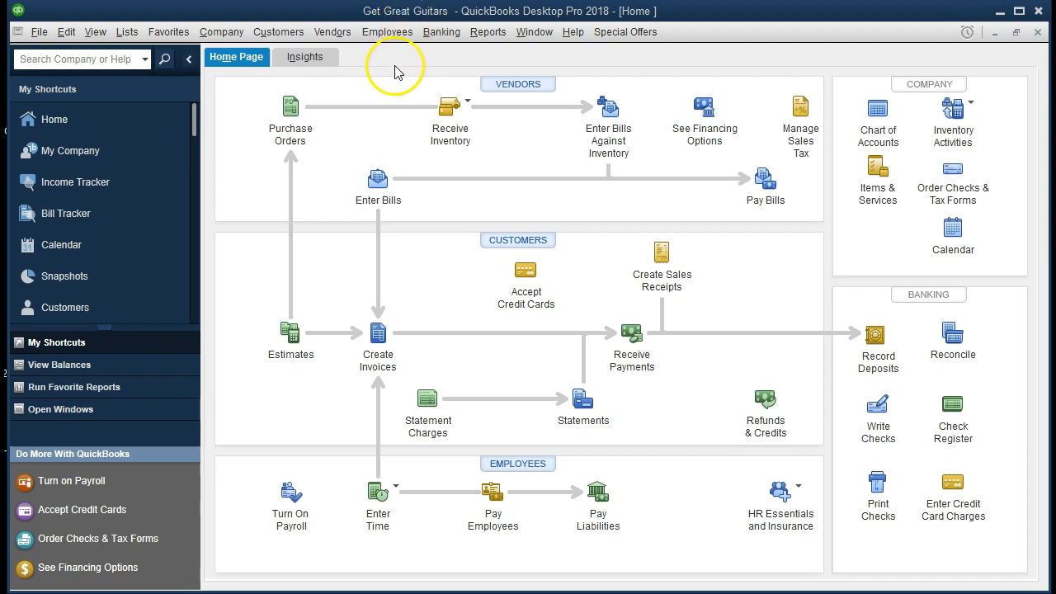
Step: Show the Open Window List in the side panel via the View menu, then select the Home window
{"action": "left_click", "coordinate": [38, 33]}
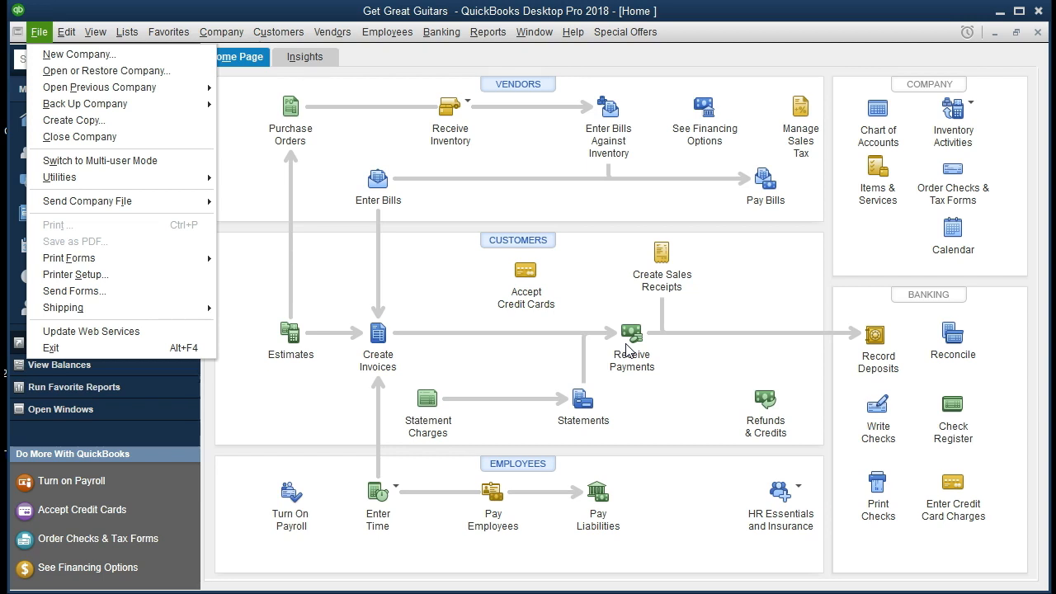
{"action": "left_click", "coordinate": [501, 350]}
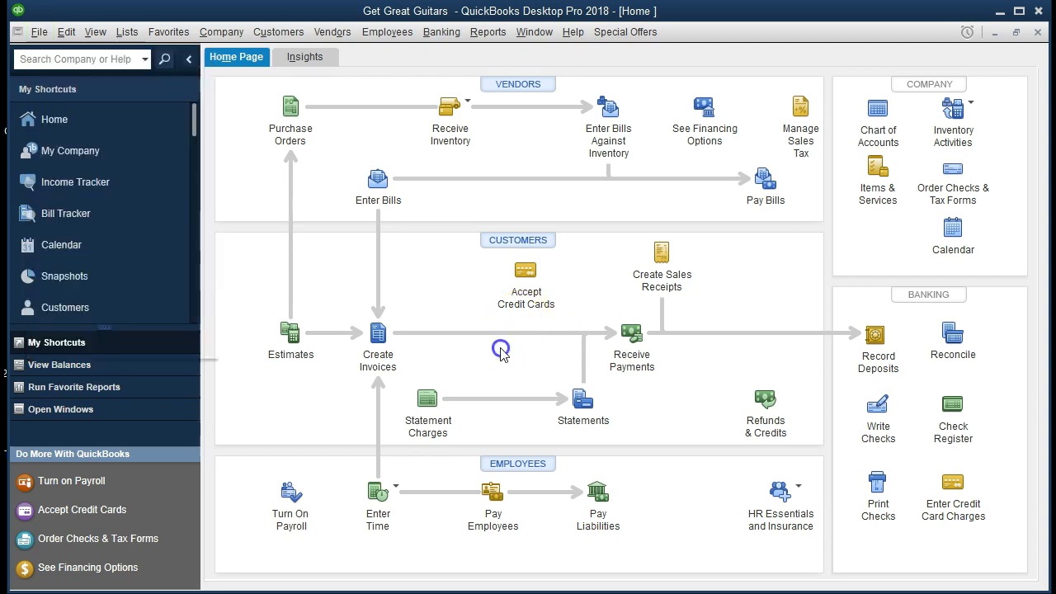
{"action": "left_click", "coordinate": [225, 38]}
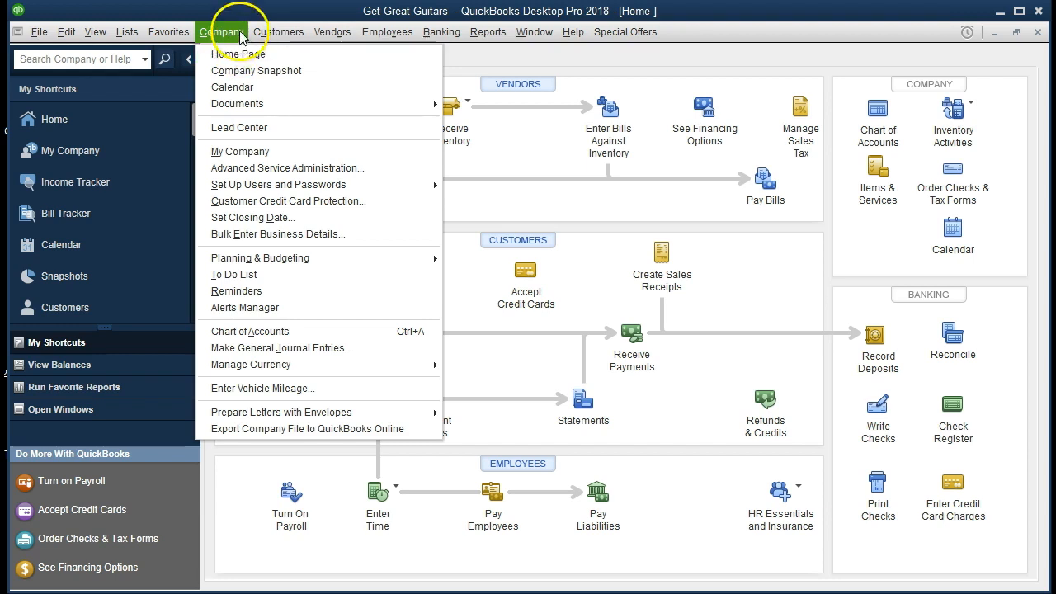
{"action": "left_click", "coordinate": [169, 32]}
{"action": "left_click", "coordinate": [126, 32]}
{"action": "left_click", "coordinate": [96, 33]}
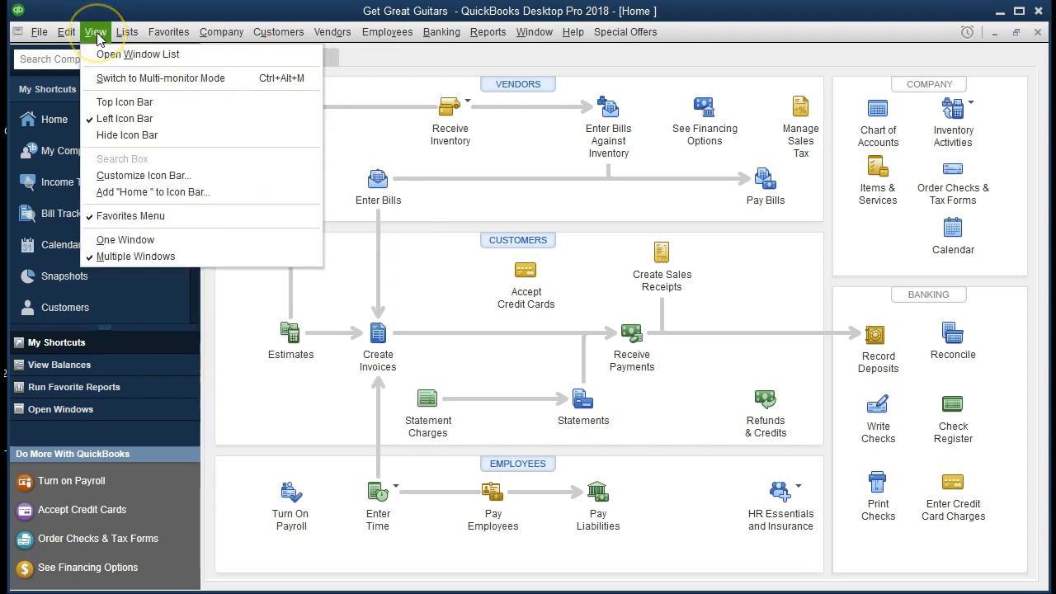
{"action": "left_click", "coordinate": [221, 54]}
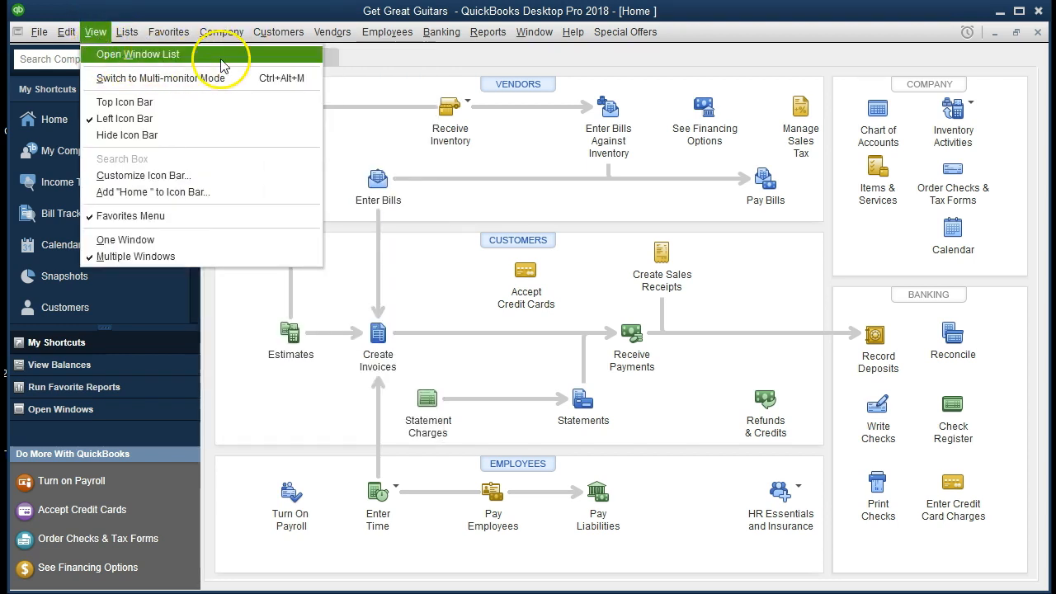
{"action": "left_click", "coordinate": [113, 141]}
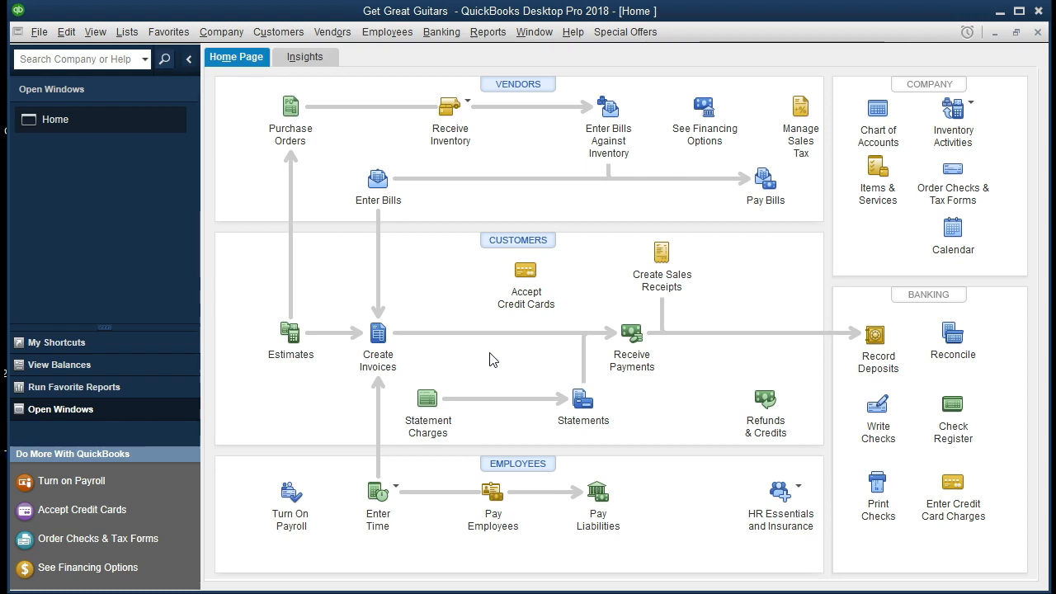
Step: Start a Receive Payments entry with Anderson Guitars as the paying customer
{"action": "left_click", "coordinate": [631, 332]}
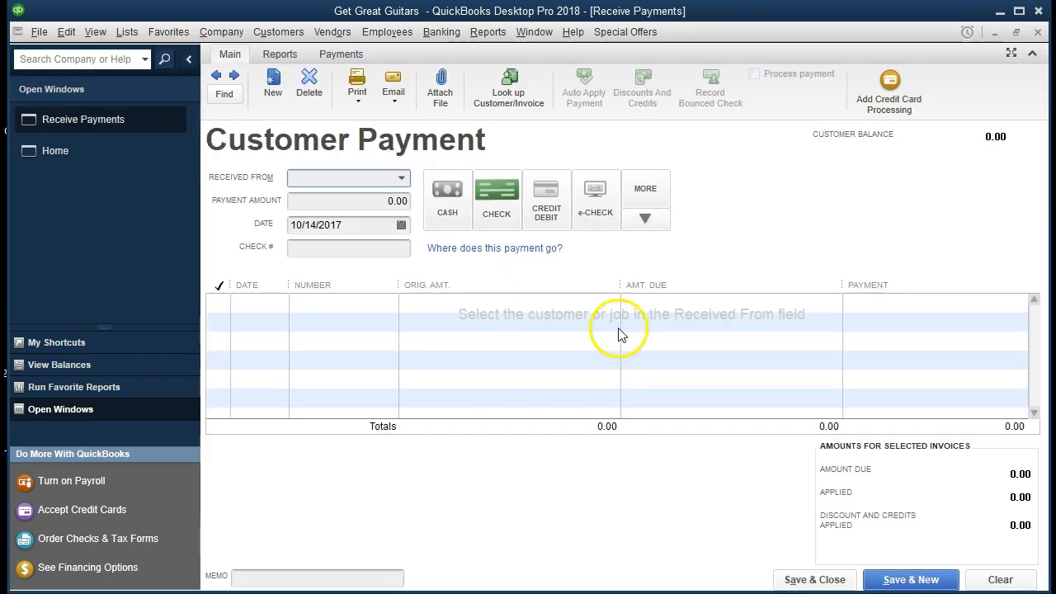
{"action": "left_click", "coordinate": [402, 178]}
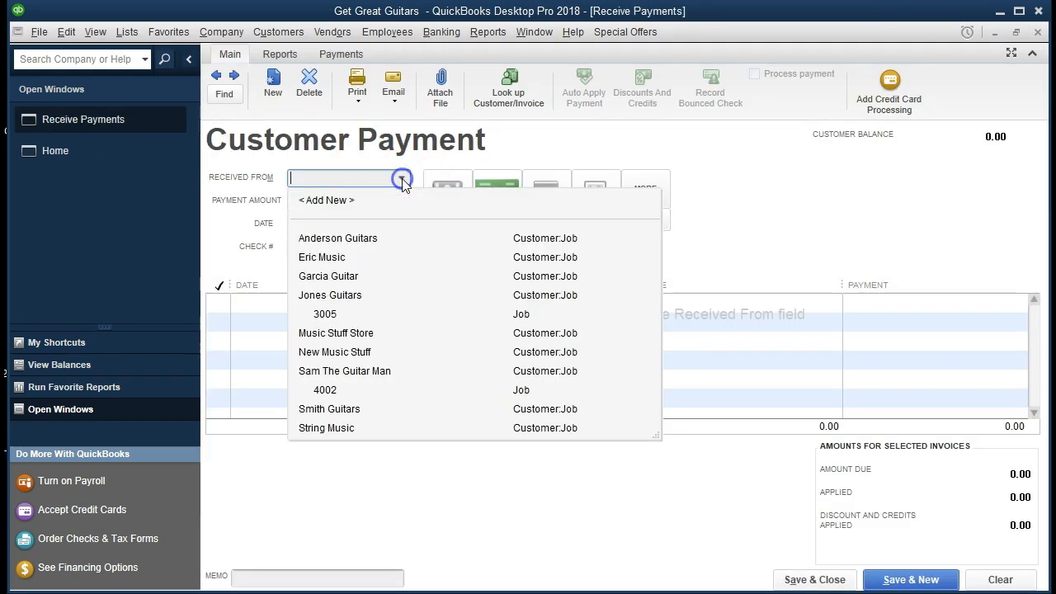
{"action": "left_click", "coordinate": [403, 179]}
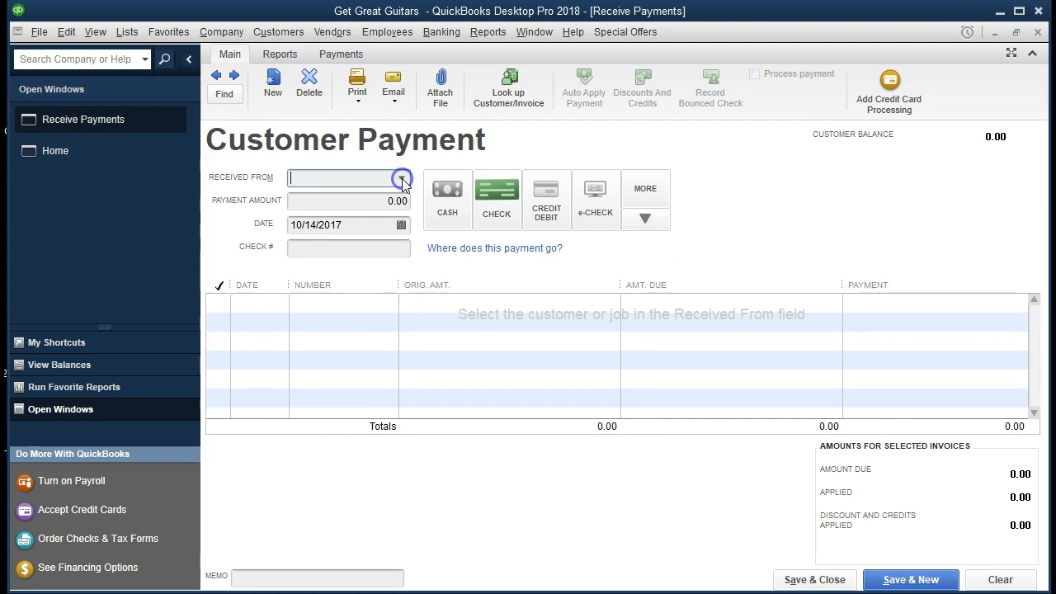
{"action": "left_click", "coordinate": [402, 179]}
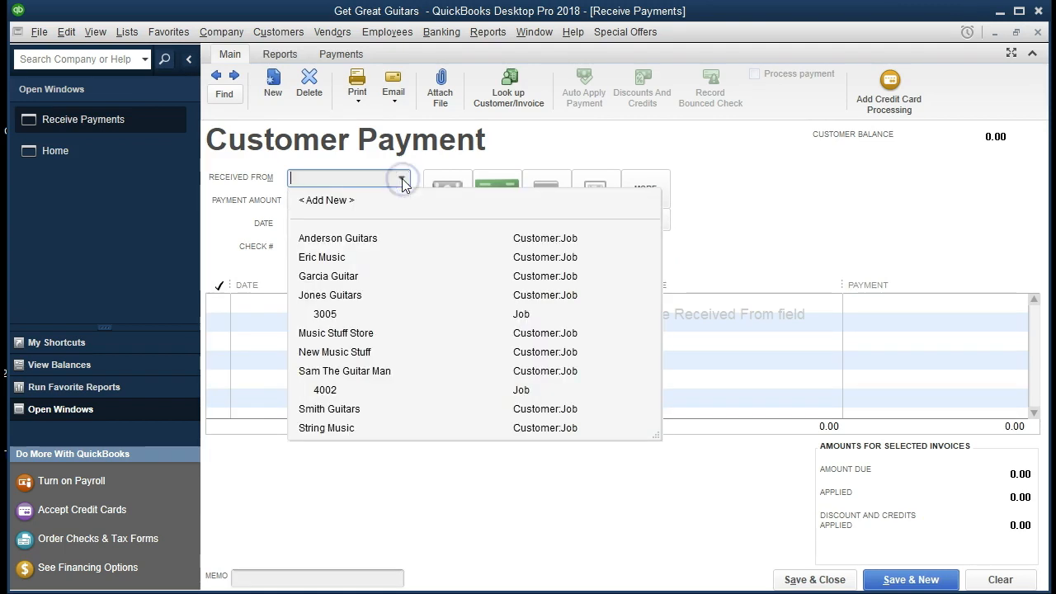
{"action": "type", "text": "Anderson Guitars"}
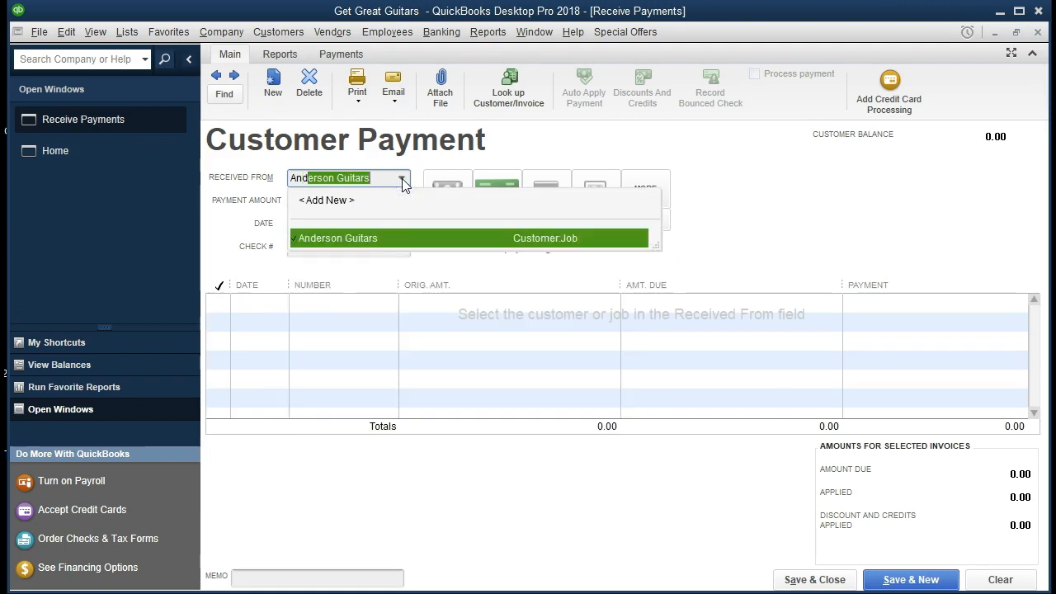
{"action": "key", "text": "Tab"}
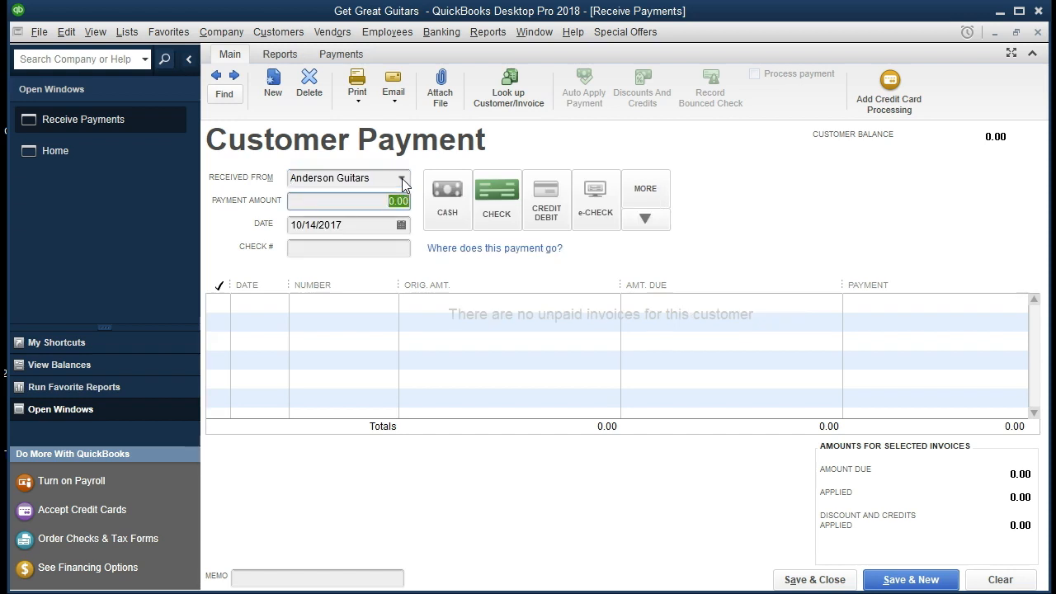
Step: Enter payment amount 250.00, date 02/16/2021 and check number 5243
{"action": "type", "text": "250"}
{"action": "key", "text": "Tab"}
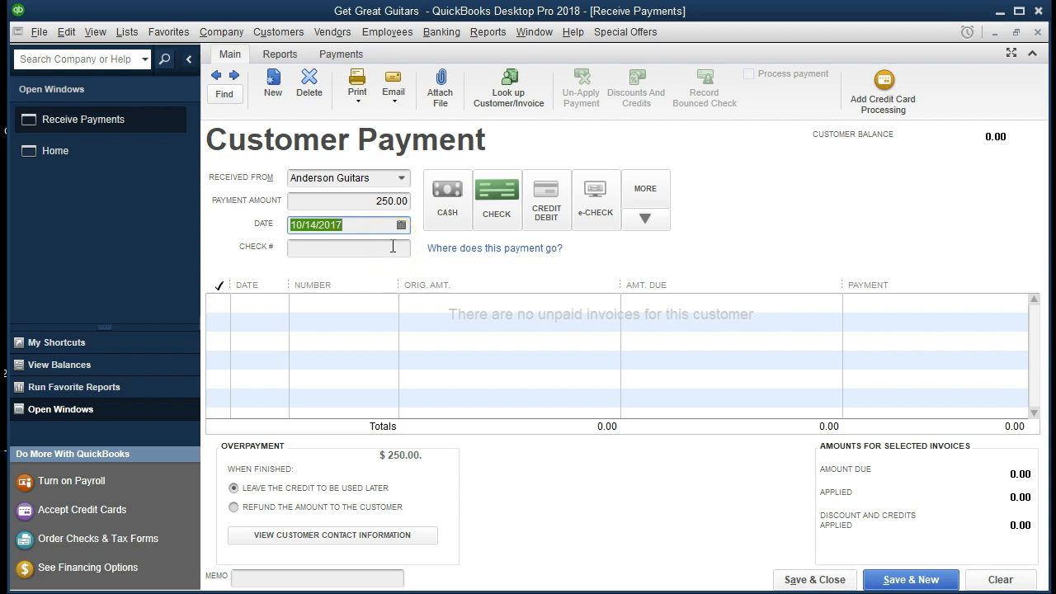
{"action": "type", "text": "021621"}
{"action": "key", "text": "Tab"}
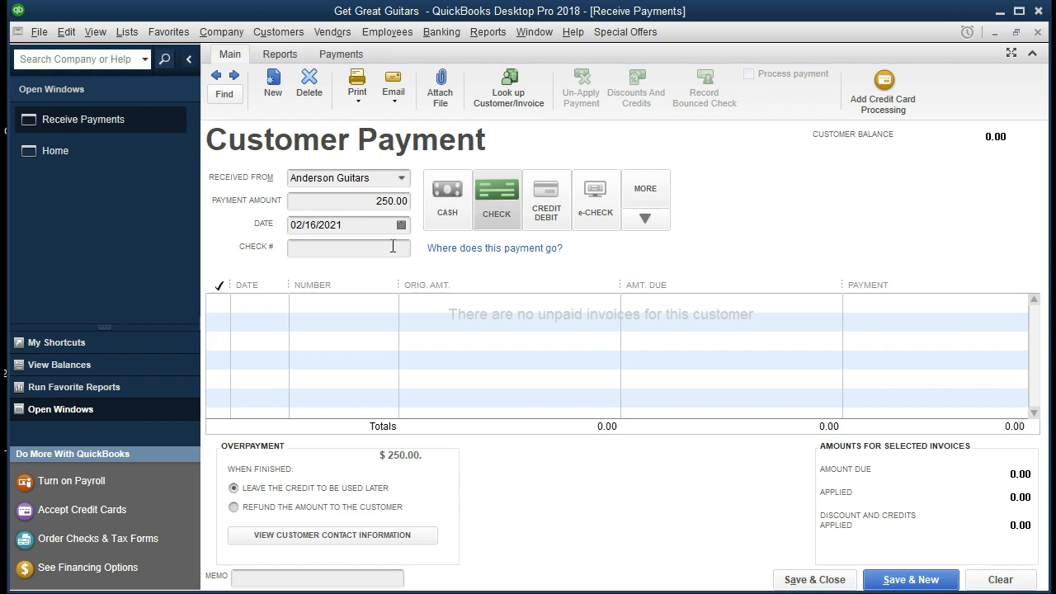
{"action": "left_click", "coordinate": [393, 246]}
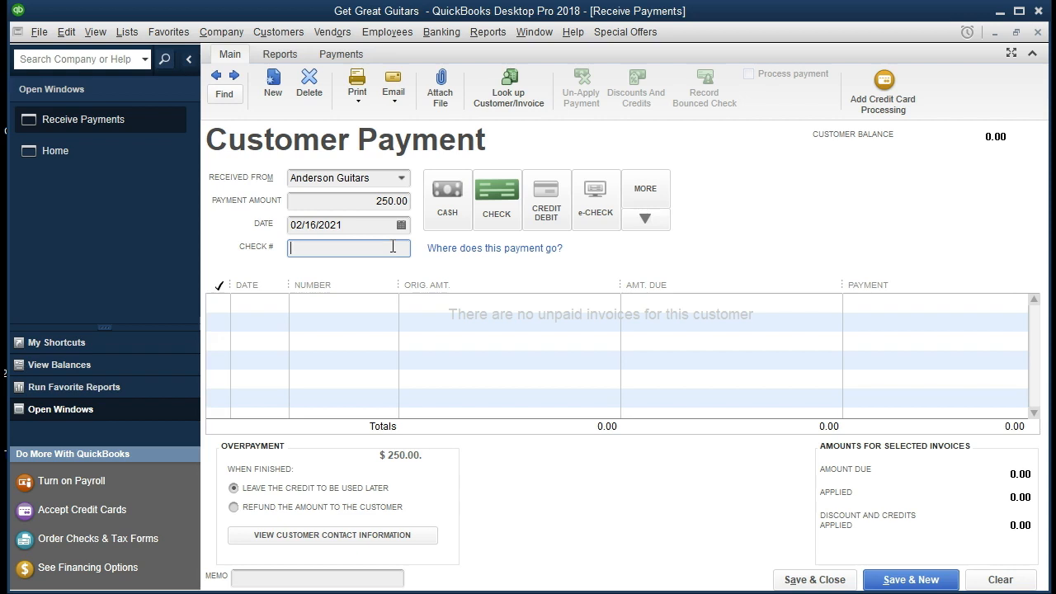
{"action": "type", "text": "5243"}
{"action": "key", "text": "Tab"}
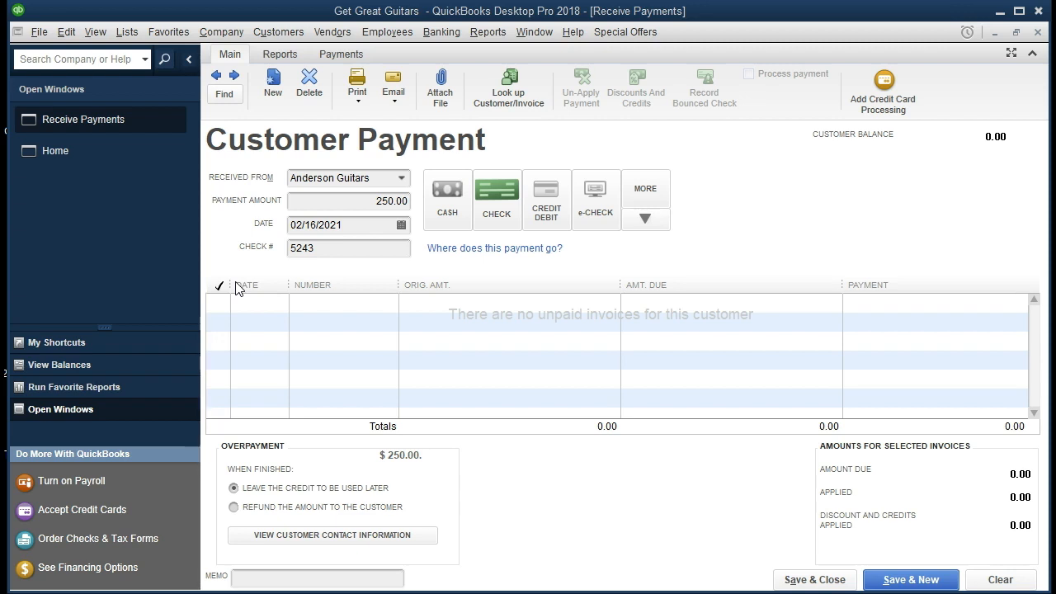
{"action": "left_click", "coordinate": [805, 580]}
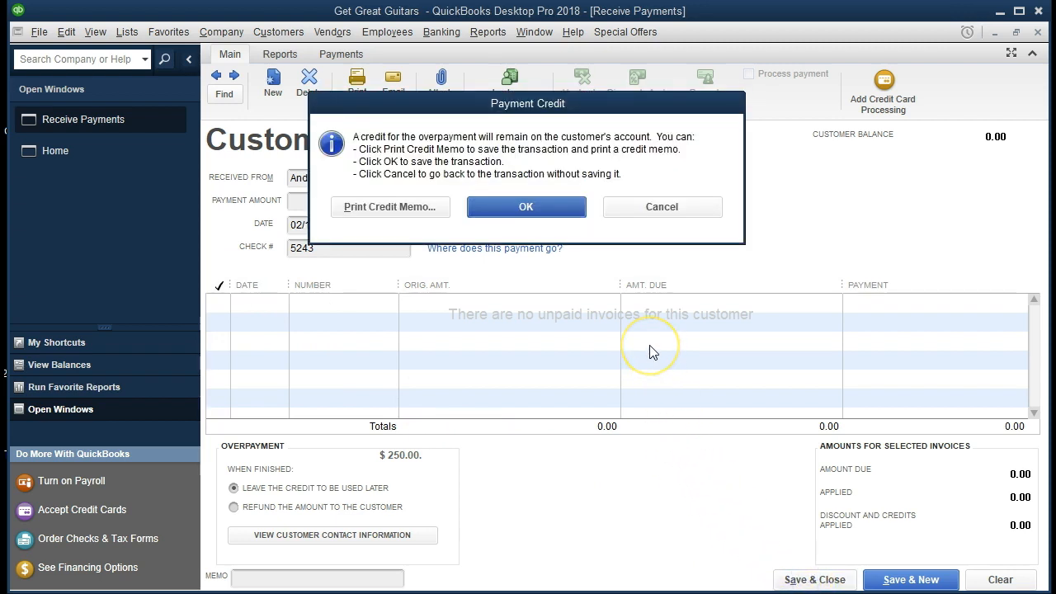
{"action": "left_click", "coordinate": [608, 298]}
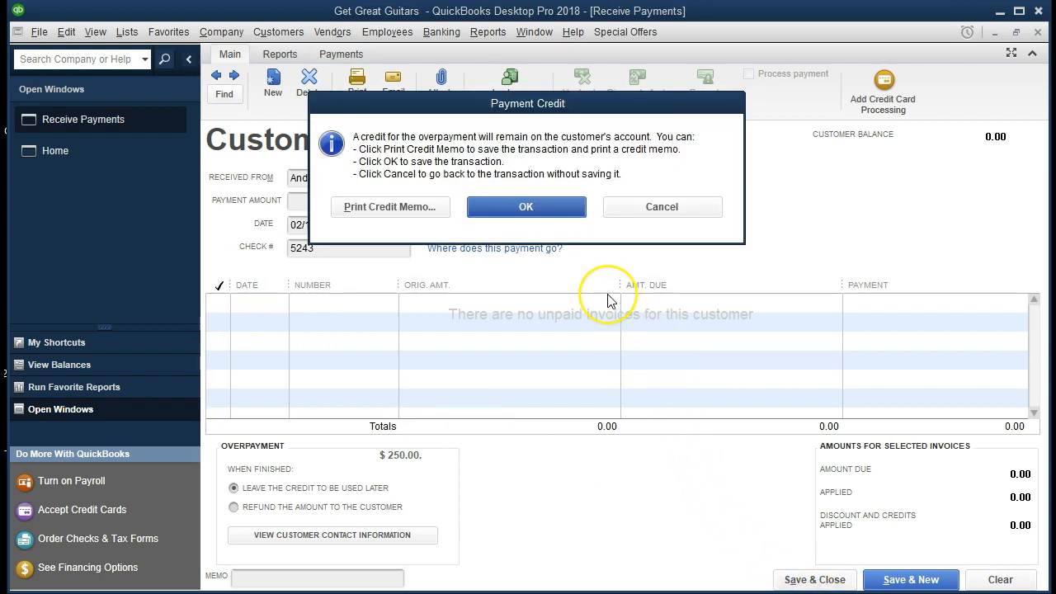
{"action": "left_click", "coordinate": [594, 276]}
{"action": "left_click", "coordinate": [559, 213]}
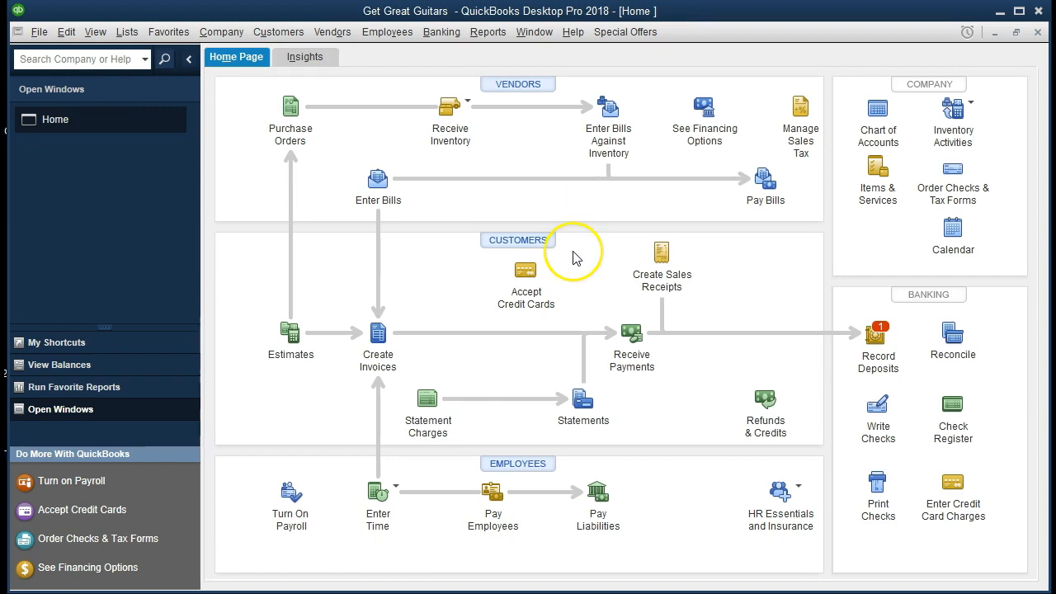
{"action": "left_click", "coordinate": [488, 32]}
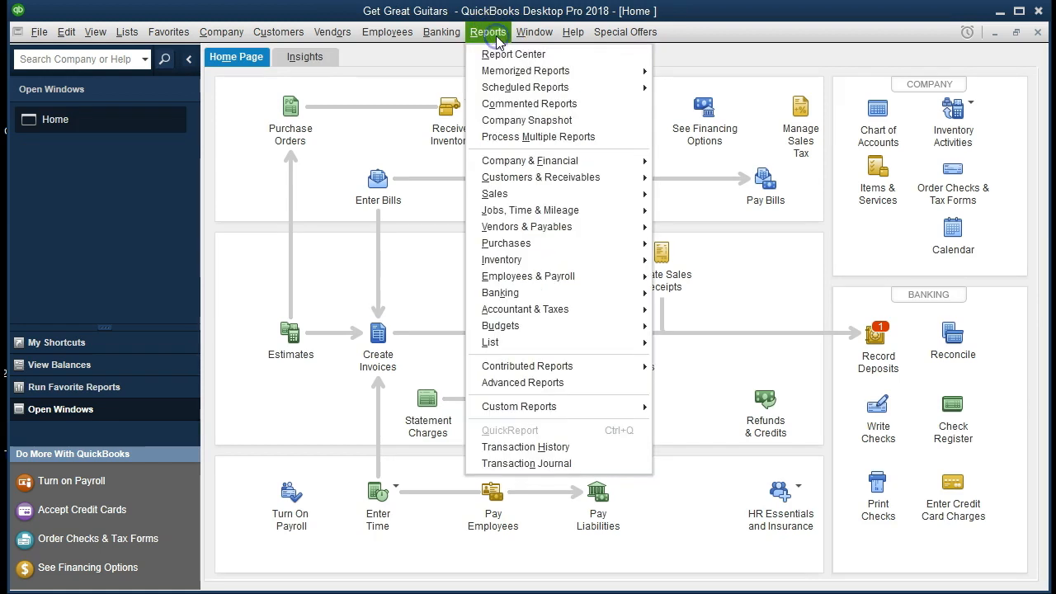
{"action": "mouse_move", "coordinate": [594, 162]}
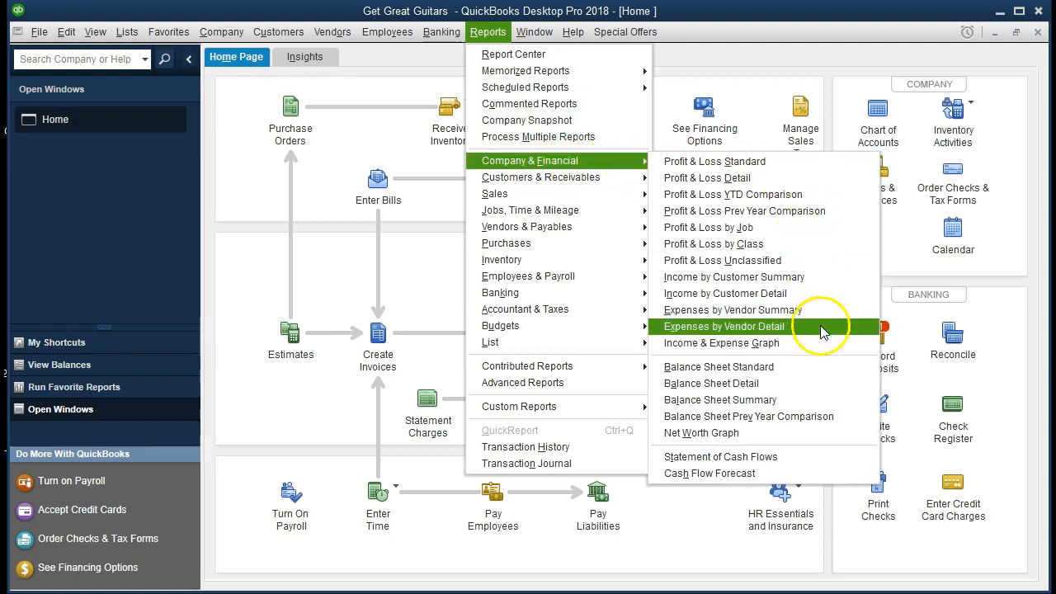
{"action": "left_click", "coordinate": [812, 368]}
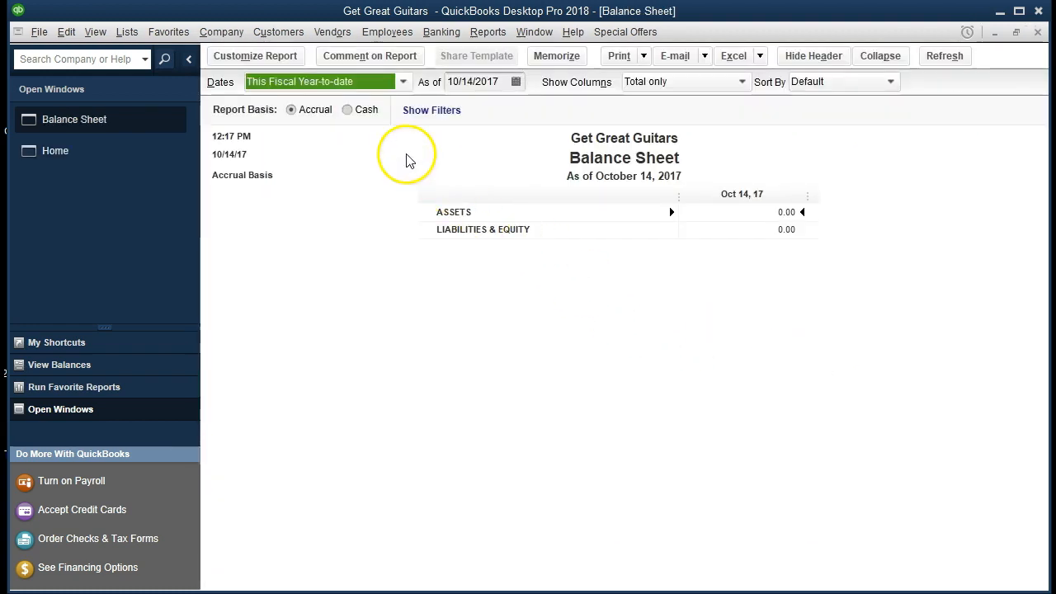
Step: Customize the Balance Sheet to cover 01/01/2021 through 12/31/2021
{"action": "left_click", "coordinate": [284, 58]}
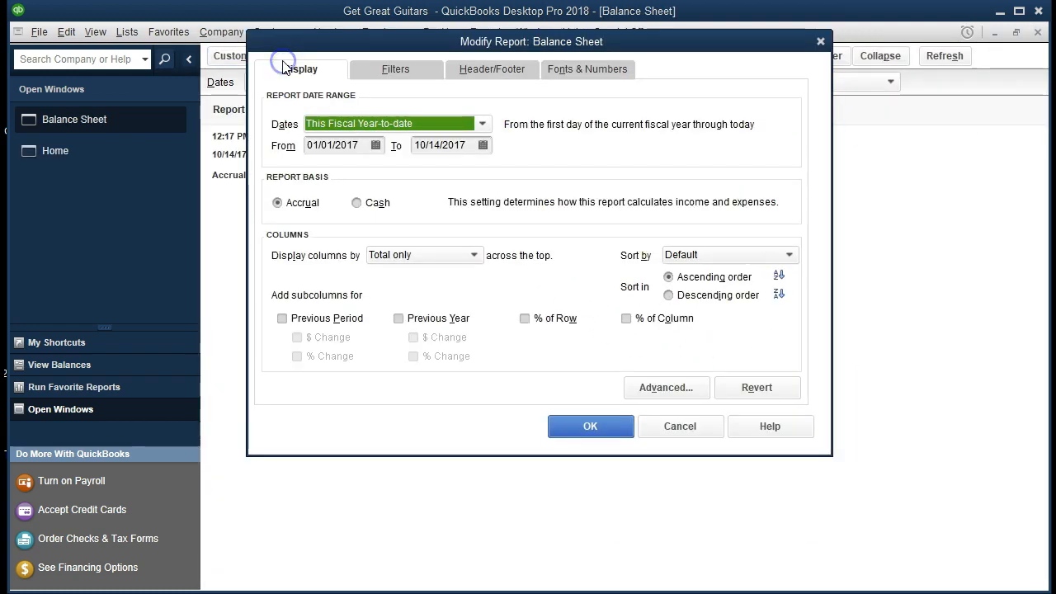
{"action": "key", "text": "Tab"}
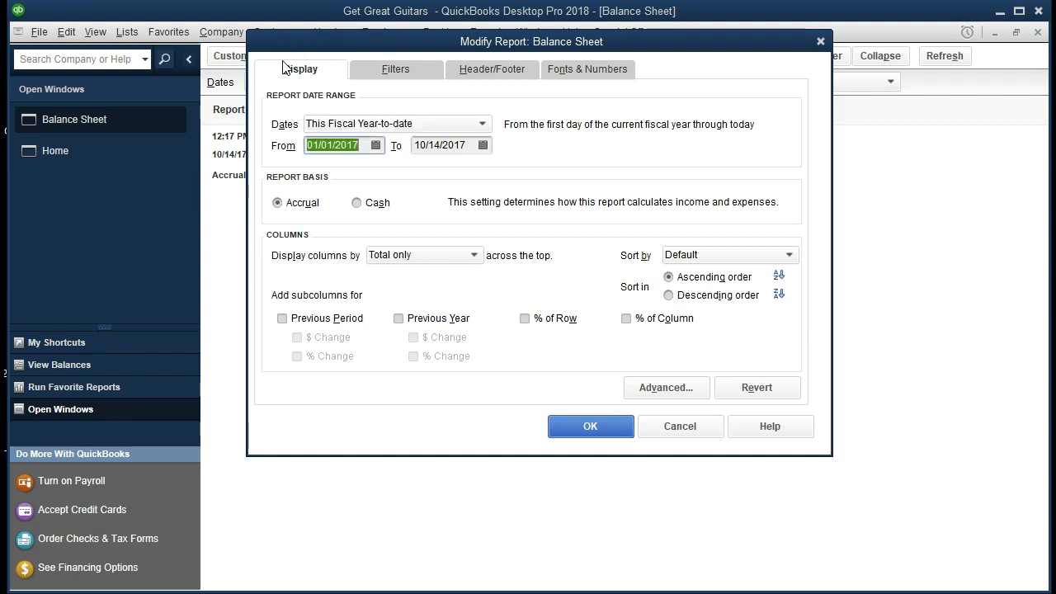
{"action": "type", "text": "01/01/2021"}
{"action": "key", "text": "Tab"}
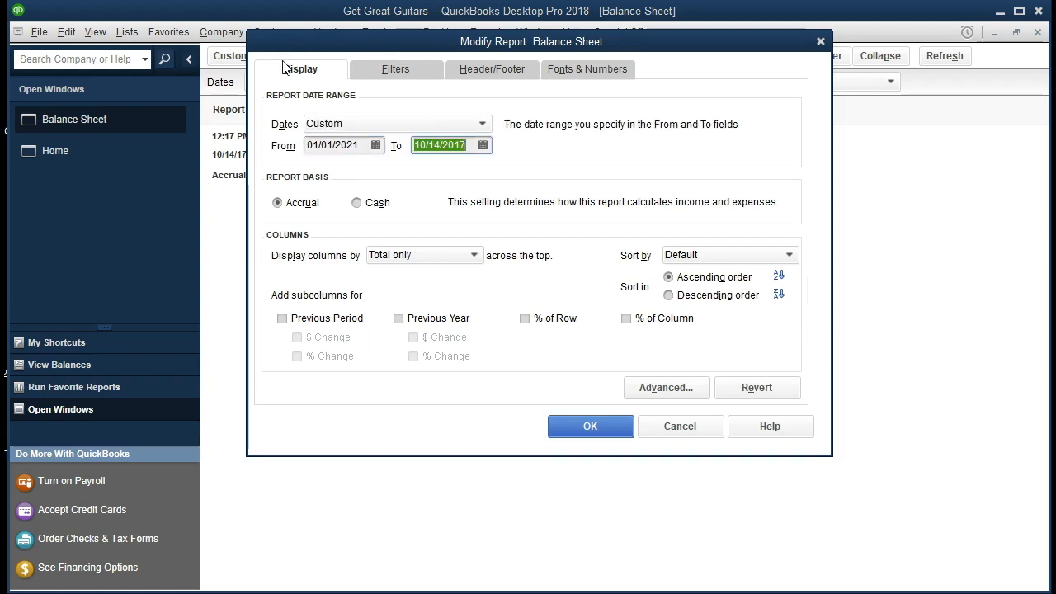
{"action": "type", "text": "123121"}
{"action": "key", "text": "Tab"}
{"action": "left_click", "coordinate": [592, 427]}
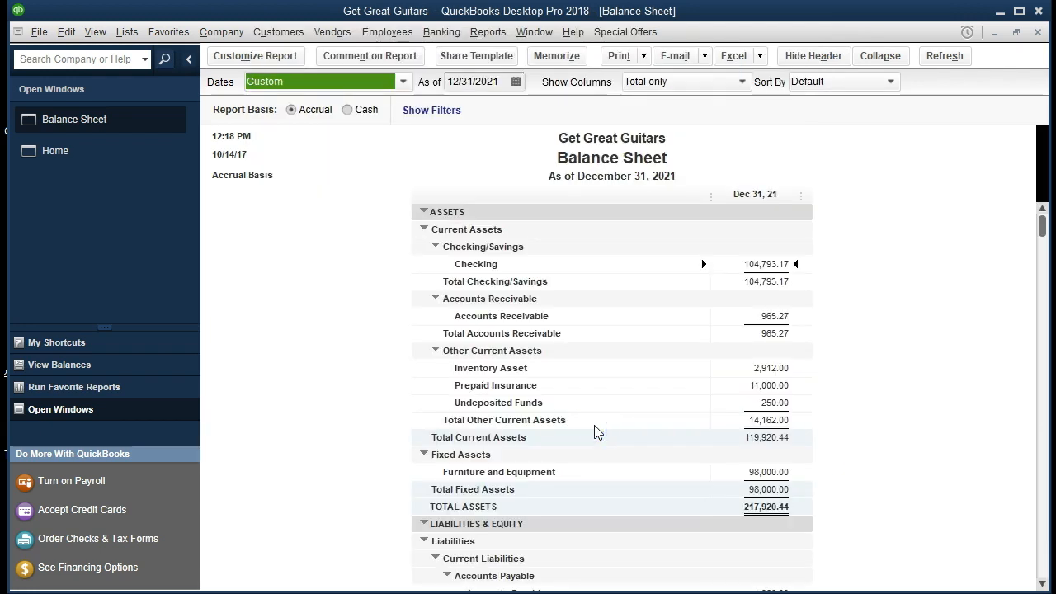
Step: Compare the Undeposited Funds 250.00 with Checking, then drill into Undeposited Funds transactions
{"action": "left_click", "coordinate": [360, 493]}
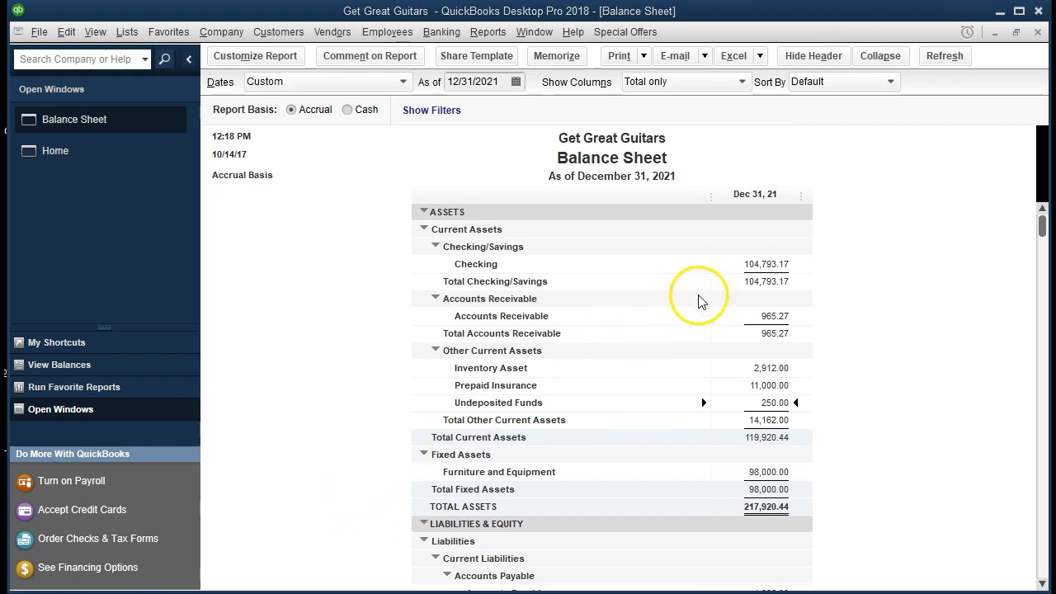
{"action": "left_click", "coordinate": [752, 261]}
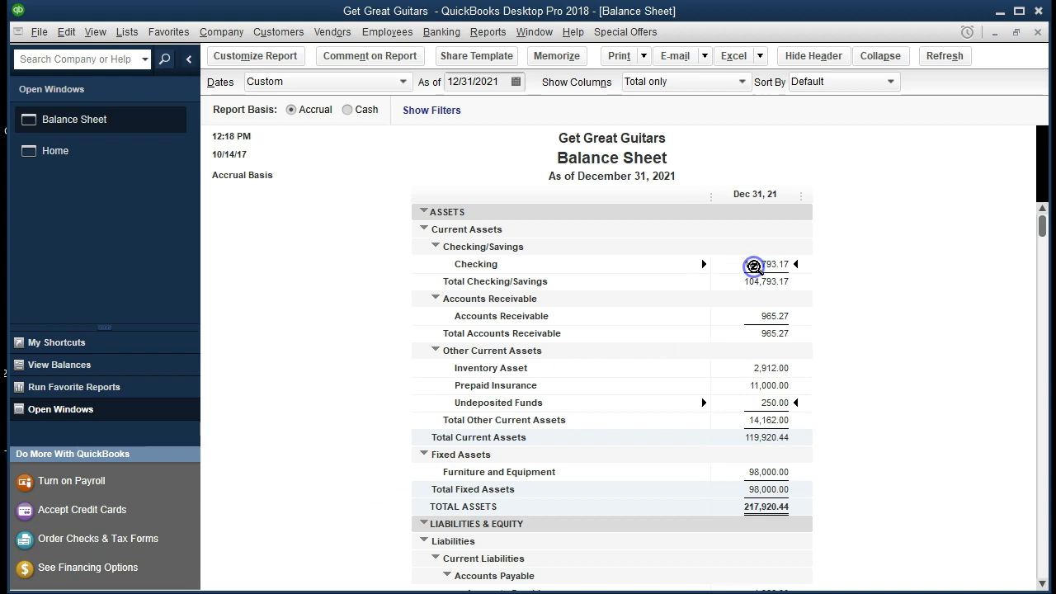
{"action": "left_click", "coordinate": [725, 401]}
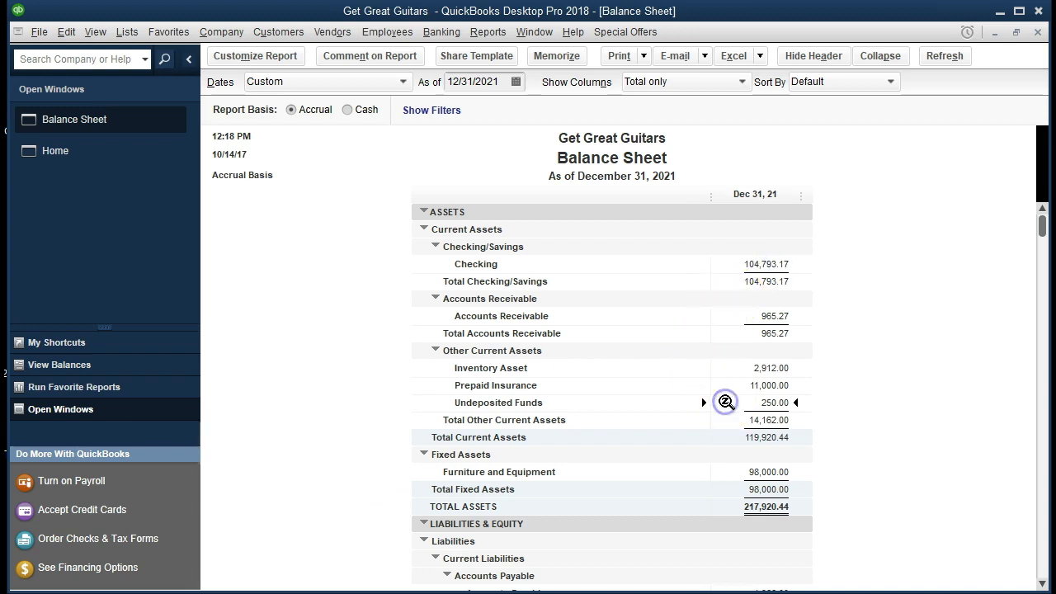
{"action": "double_click", "coordinate": [738, 406]}
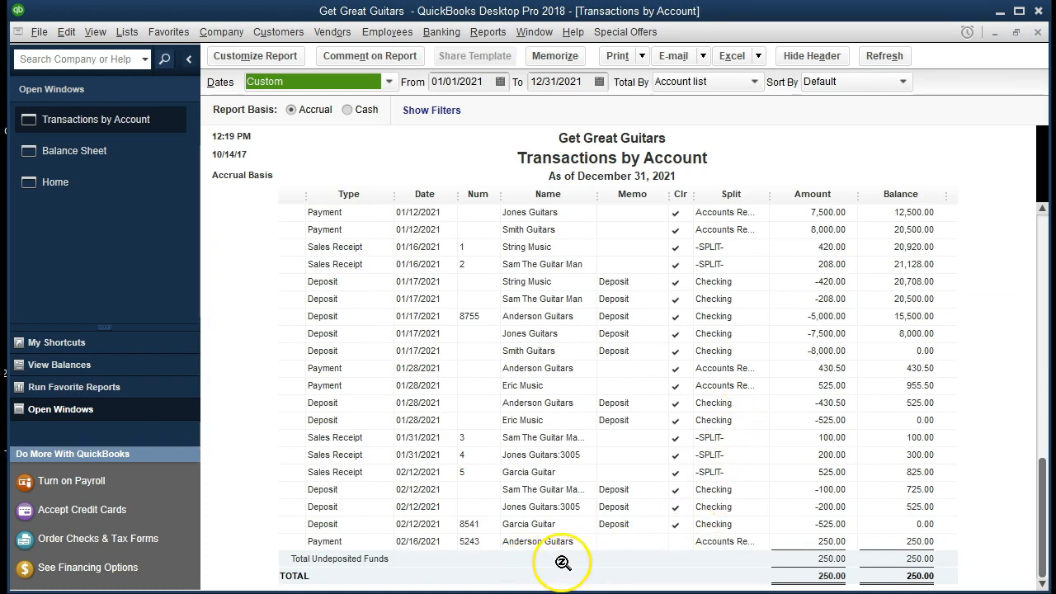
{"action": "double_click", "coordinate": [812, 541]}
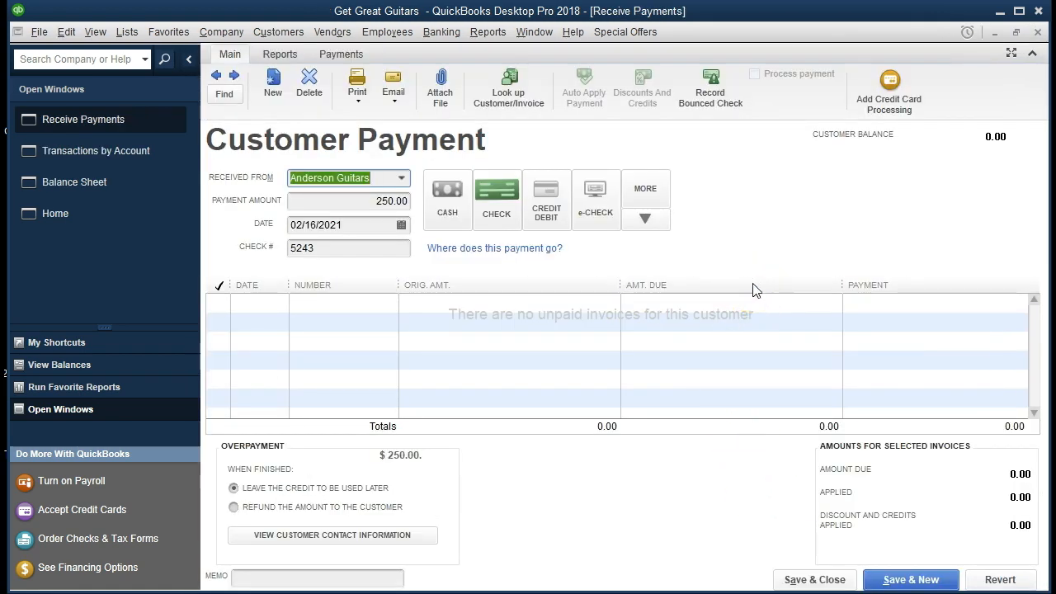
{"action": "left_click", "coordinate": [1040, 34]}
{"action": "left_click", "coordinate": [1039, 34]}
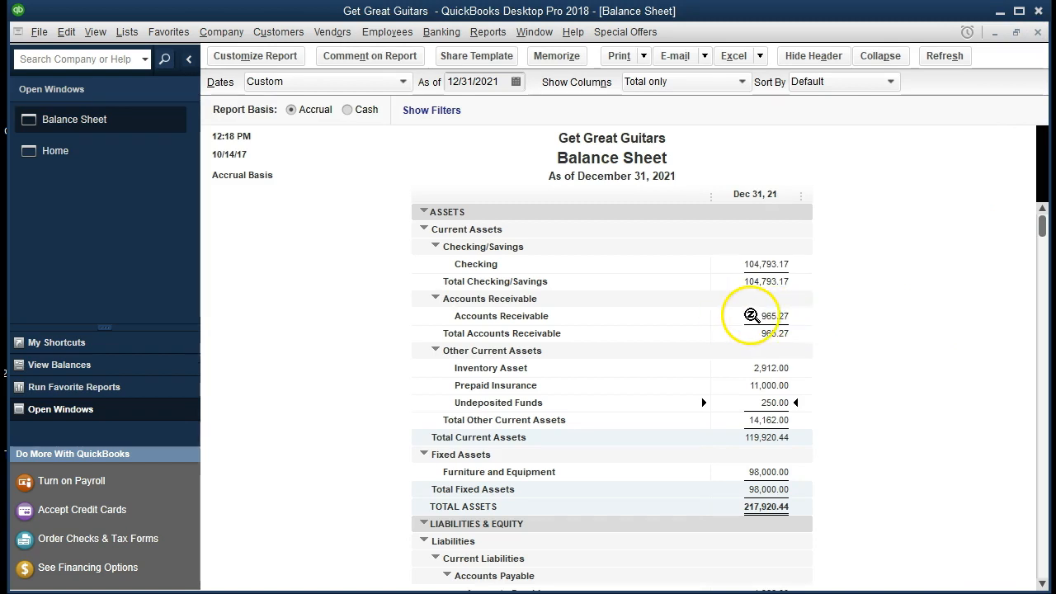
{"action": "double_click", "coordinate": [751, 315]}
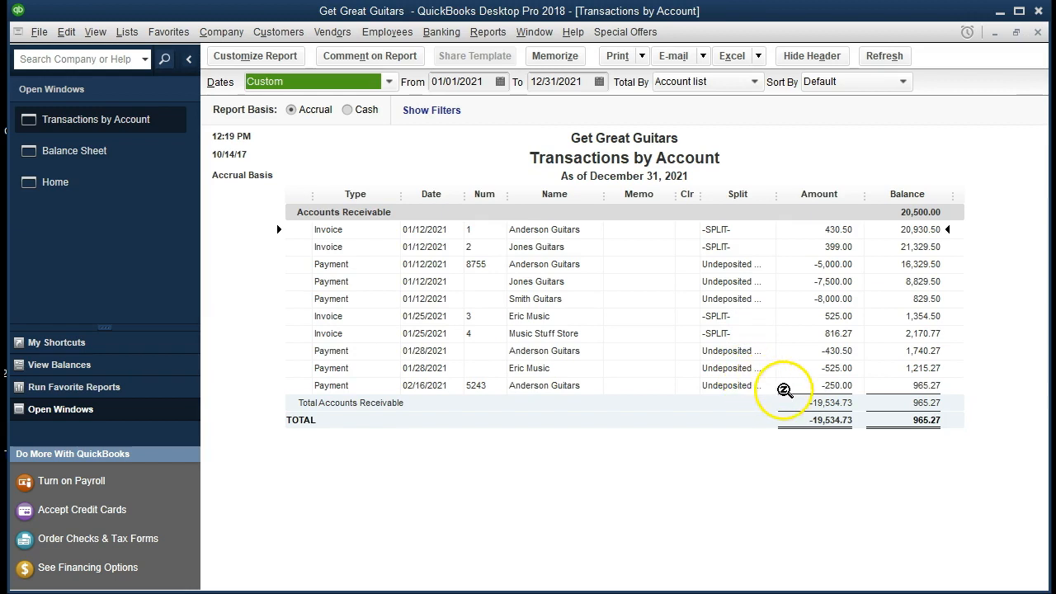
{"action": "left_click", "coordinate": [785, 388]}
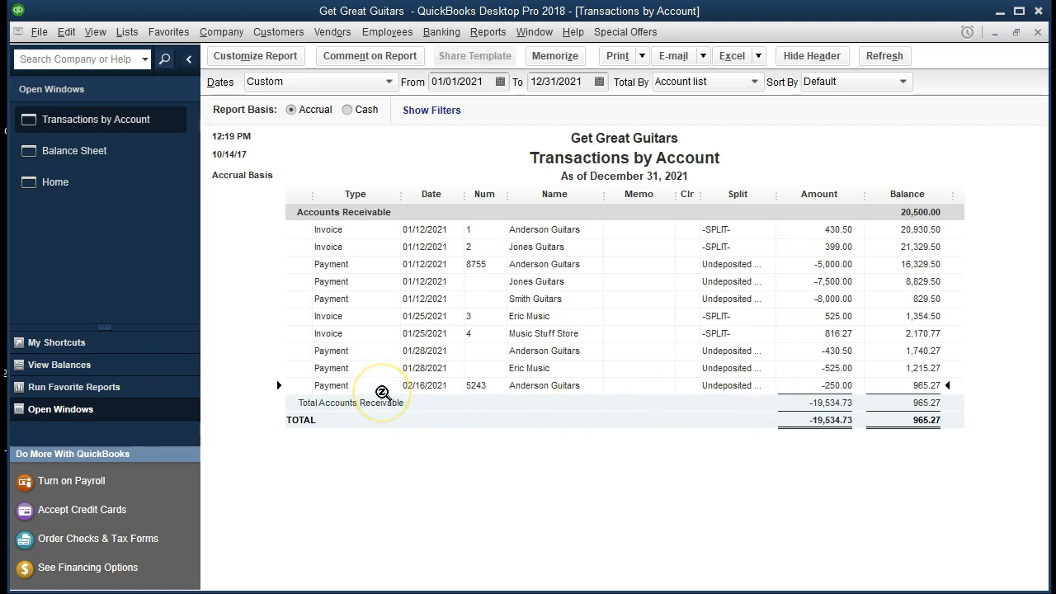
{"action": "left_click", "coordinate": [812, 231]}
{"action": "left_click", "coordinate": [804, 349]}
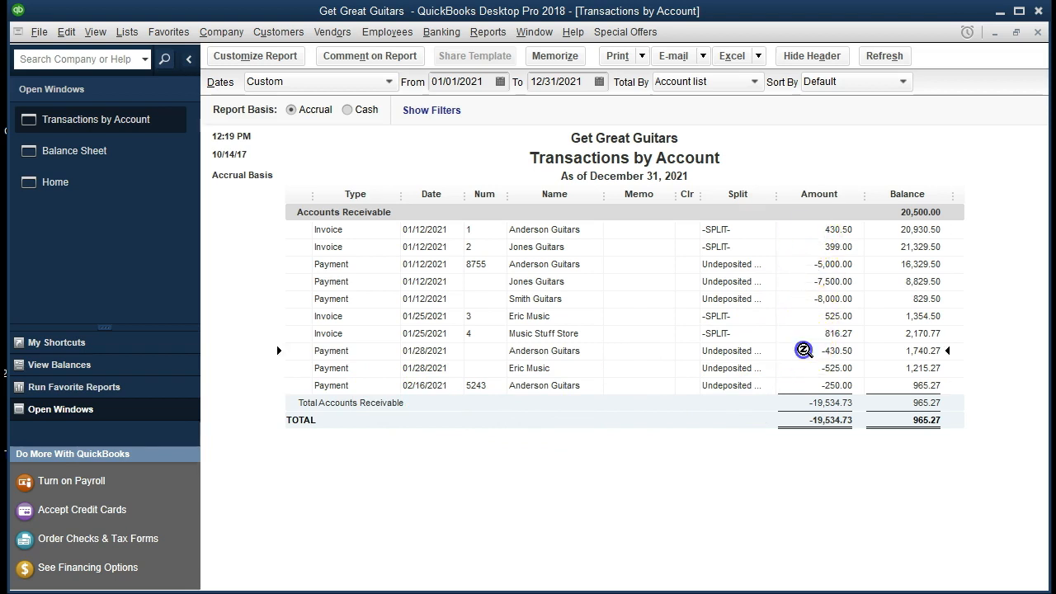
{"action": "left_click", "coordinate": [798, 247]}
{"action": "left_click", "coordinate": [804, 367]}
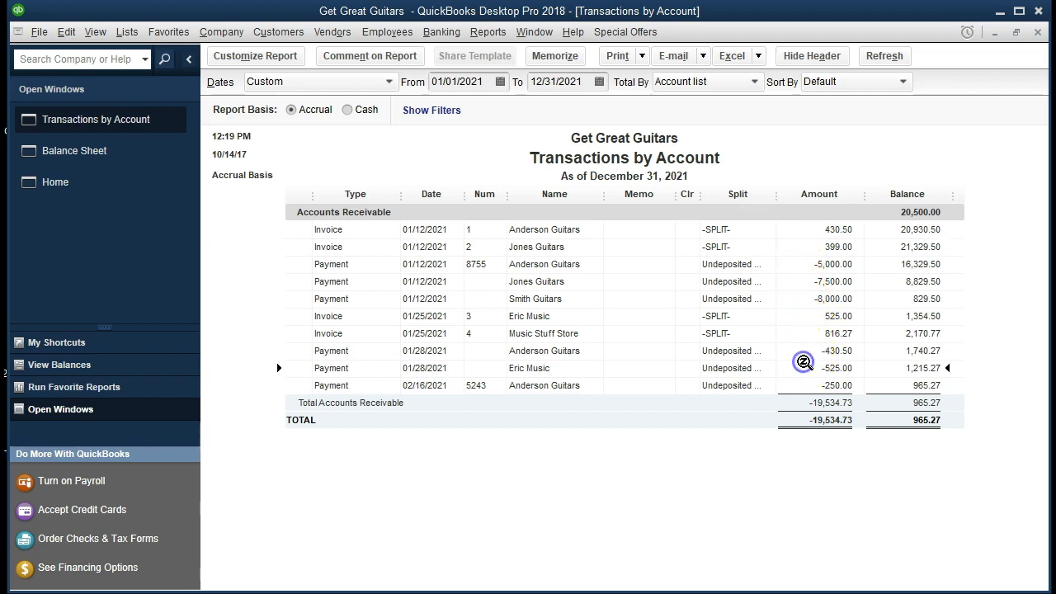
{"action": "left_click", "coordinate": [808, 311]}
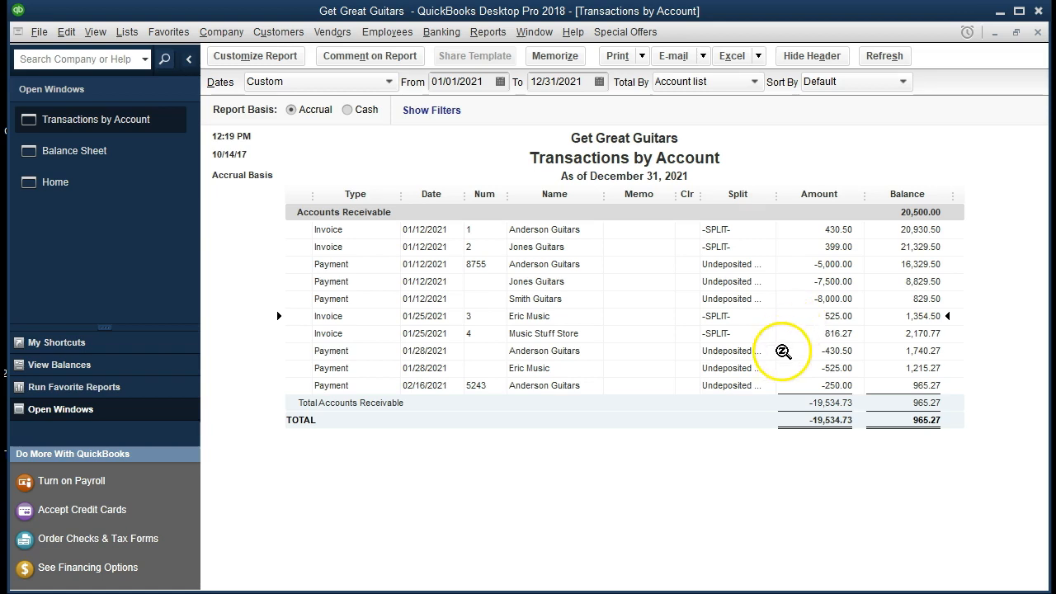
{"action": "left_click", "coordinate": [799, 385]}
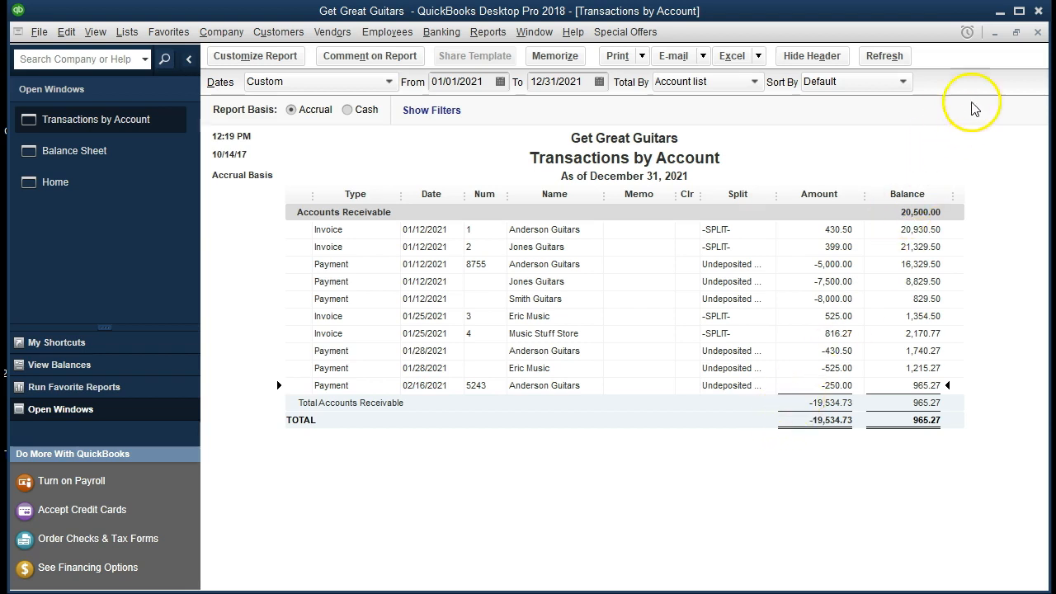
{"action": "left_click", "coordinate": [1037, 32]}
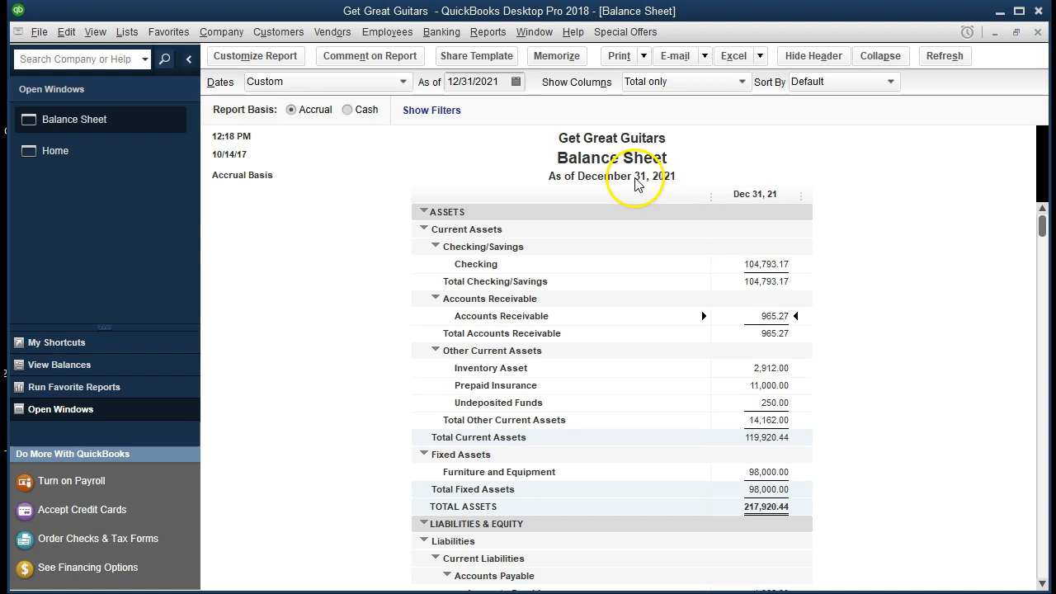
{"action": "left_click", "coordinate": [489, 32]}
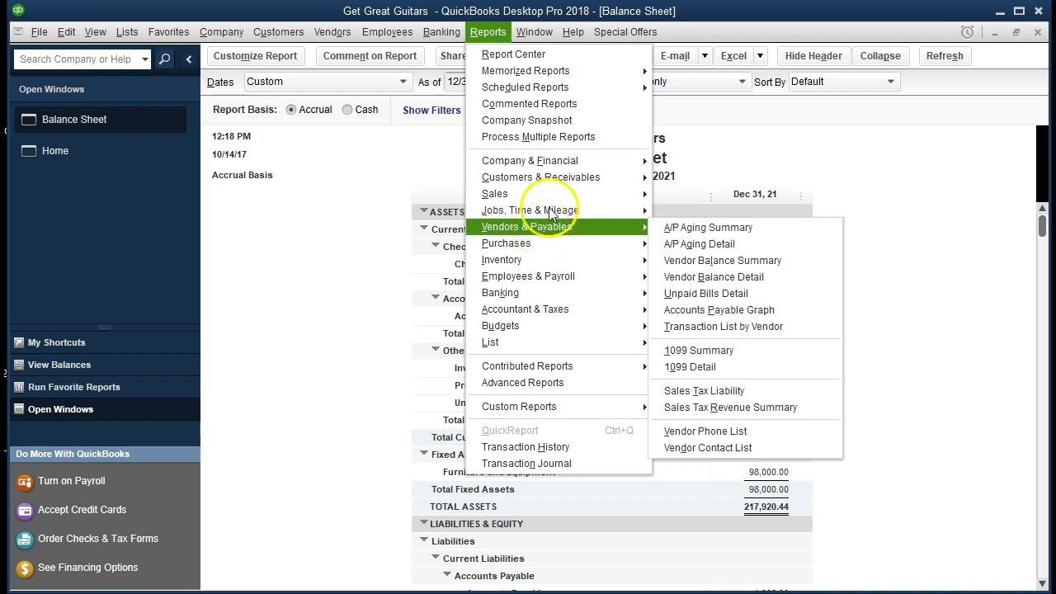
Step: Locate the 02/16/2021 Anderson Guitars -250.00 payment in the Customer Balance Detail report
{"action": "mouse_move", "coordinate": [620, 177]}
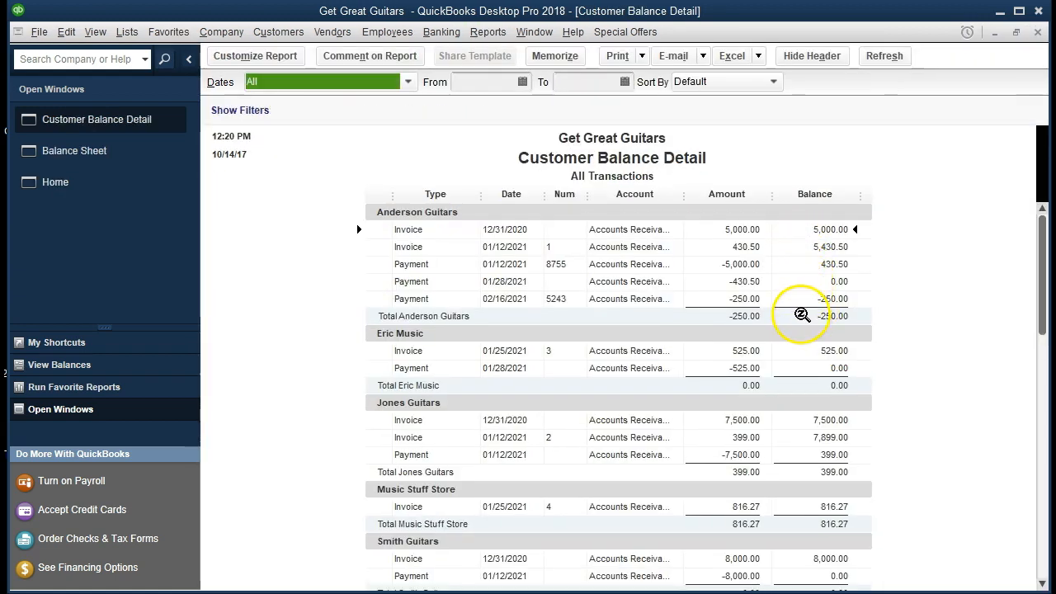
{"action": "left_click", "coordinate": [746, 300]}
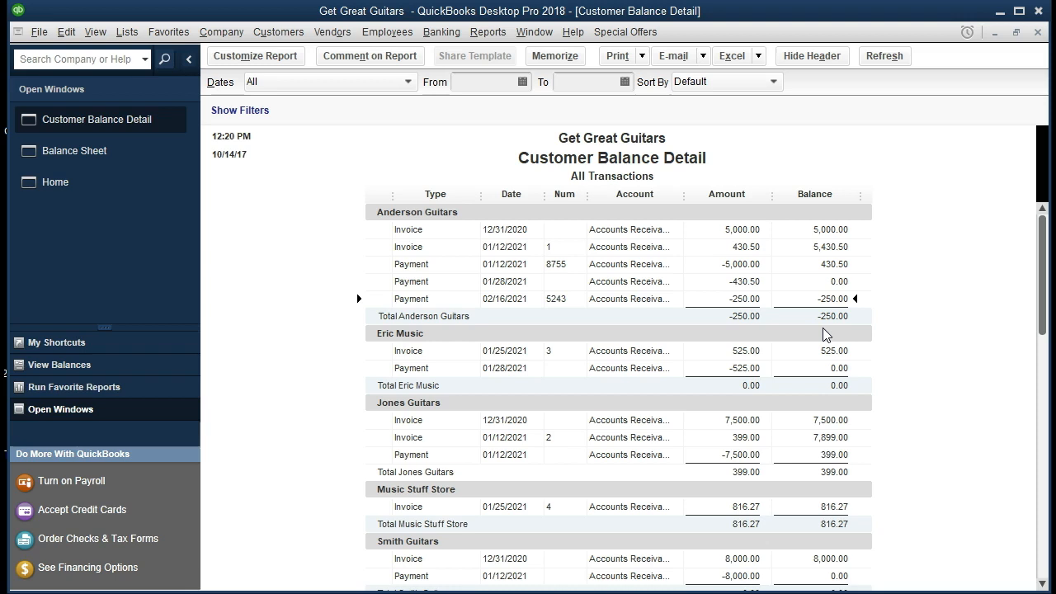
{"action": "scroll", "coordinate": [783, 400], "scroll_direction": "down", "scroll_amount": 2}
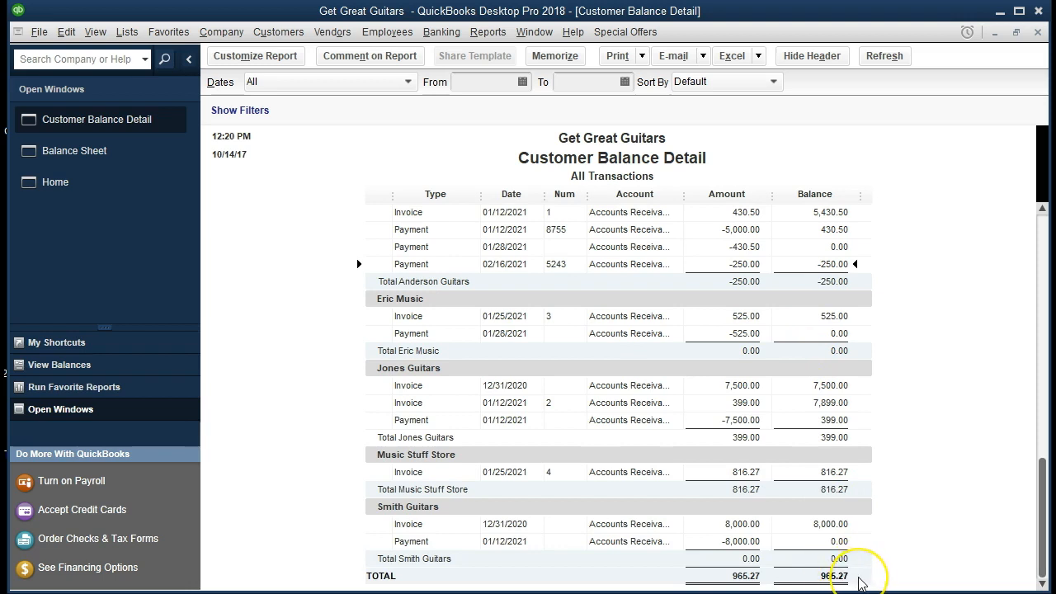
{"action": "scroll", "coordinate": [860, 584], "scroll_direction": "up", "scroll_amount": 2}
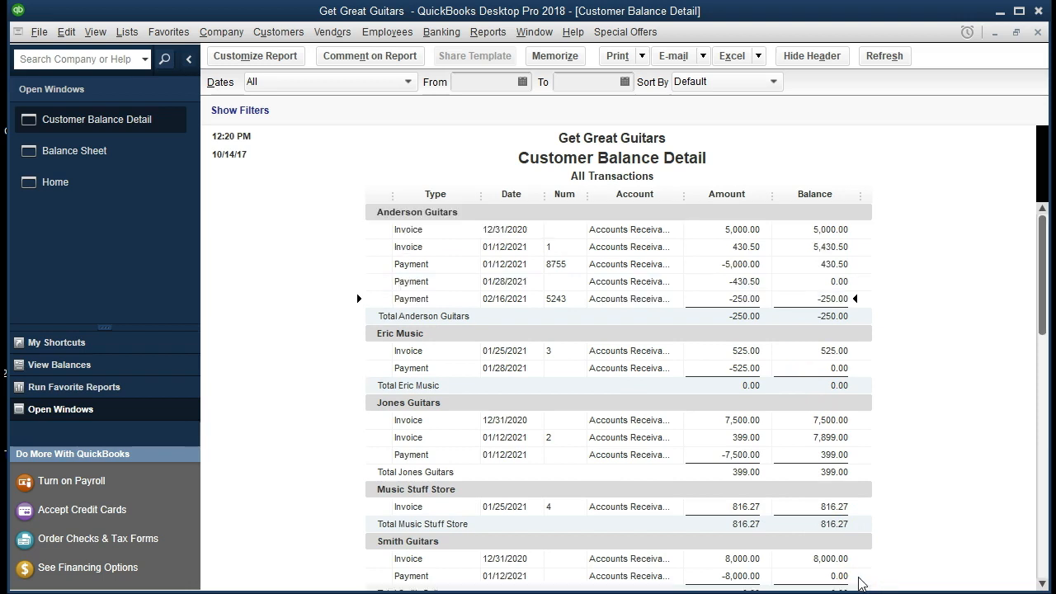